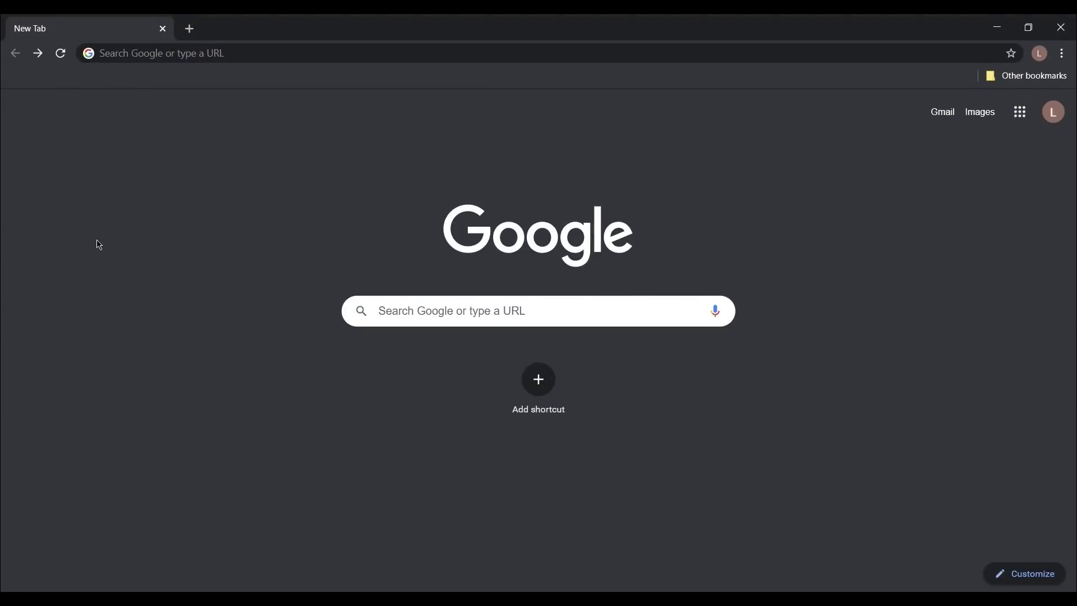
Step: Search the web for google meet and open the Google Meet site from the results
click(191, 57)
text(google meet)
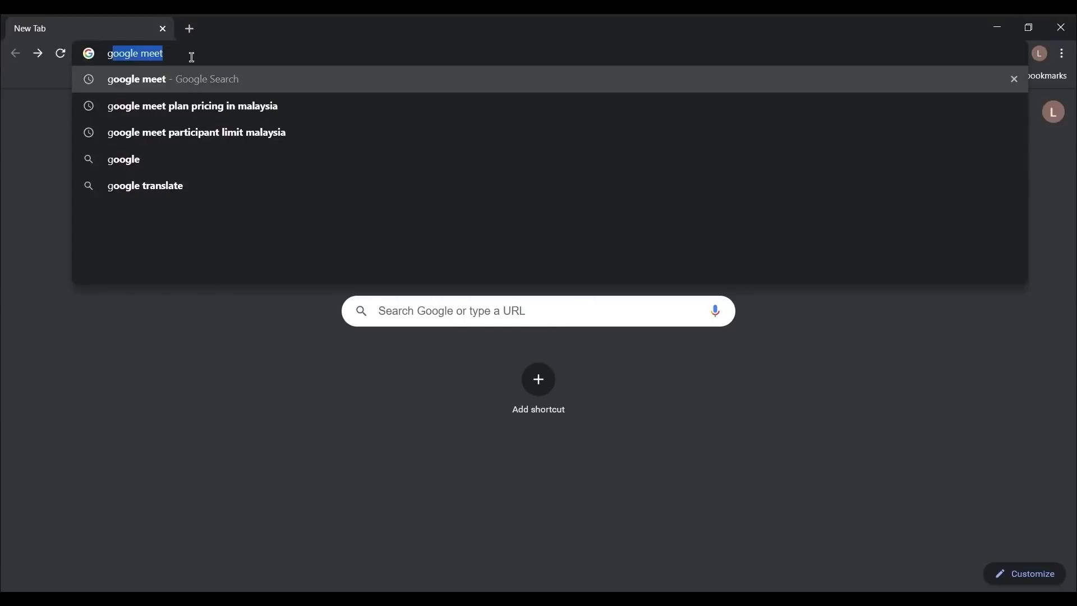
key(Return)
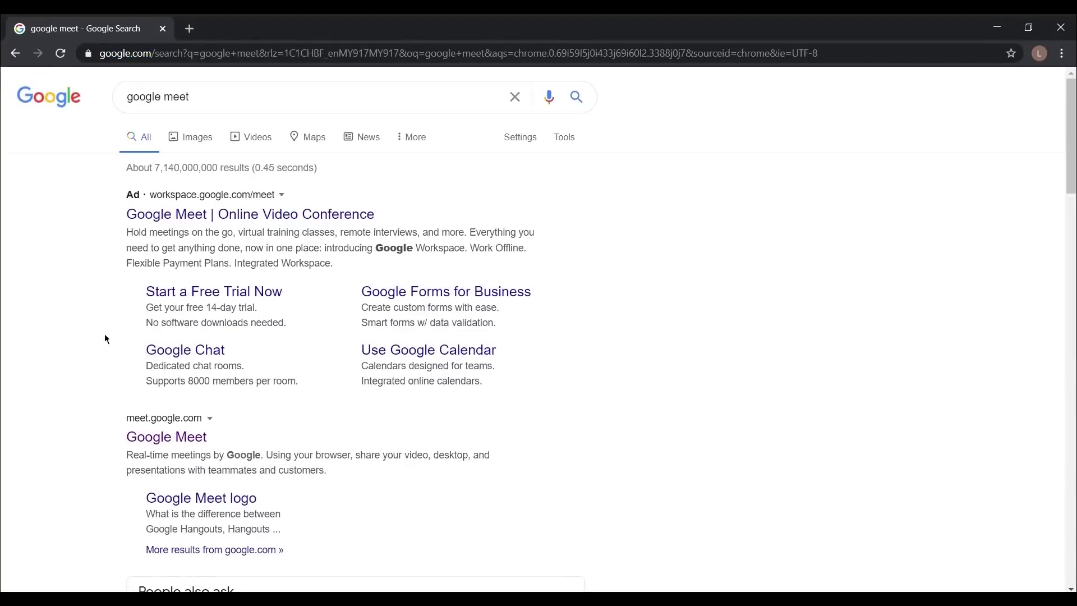
click(175, 438)
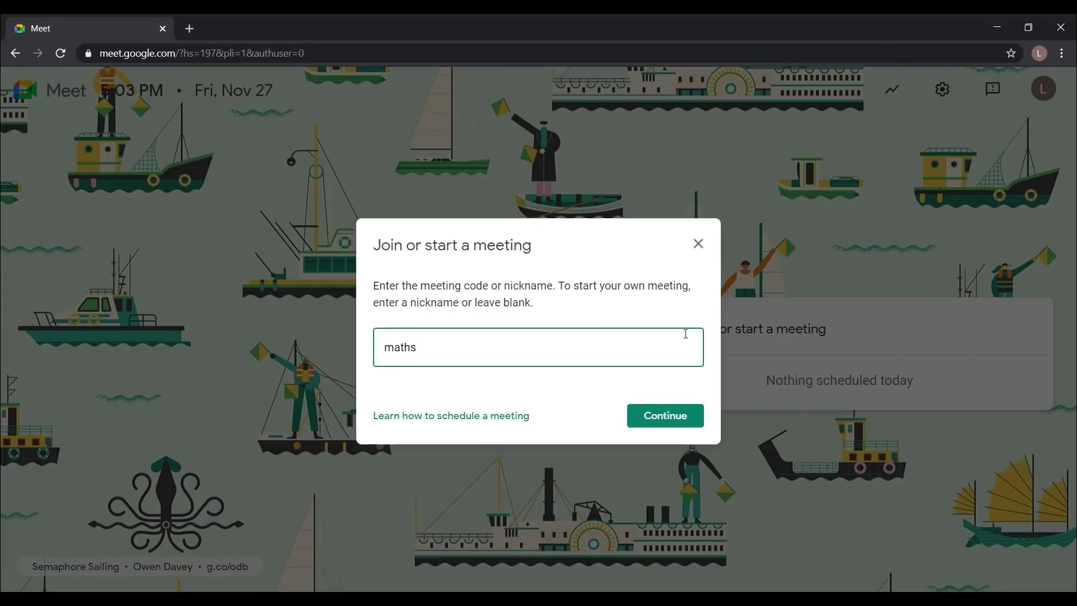
Step: Start a meeting with the nickname maths and join it
click(670, 416)
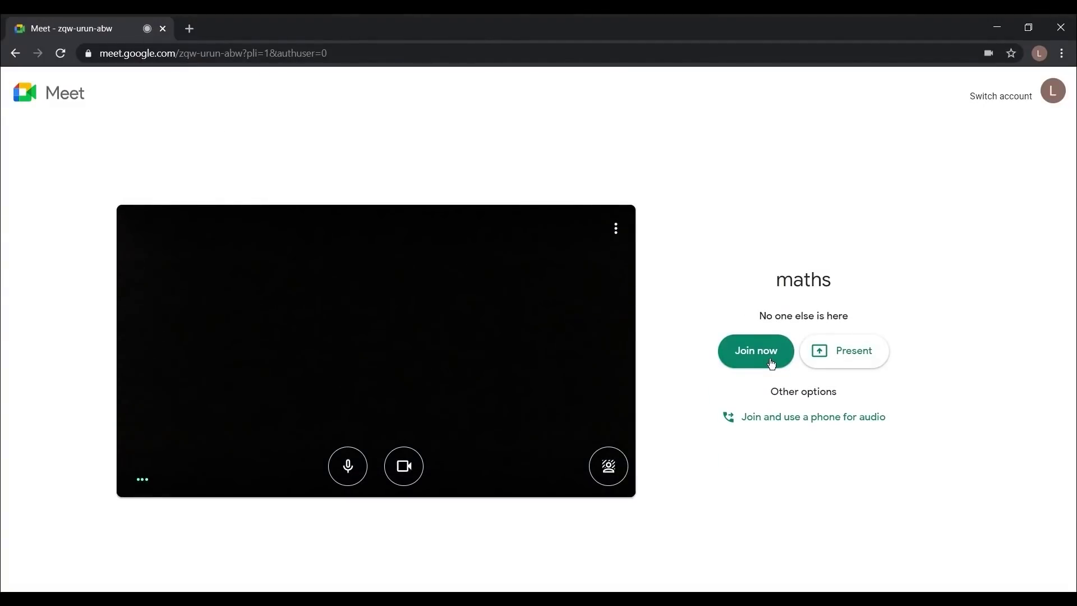
click(756, 353)
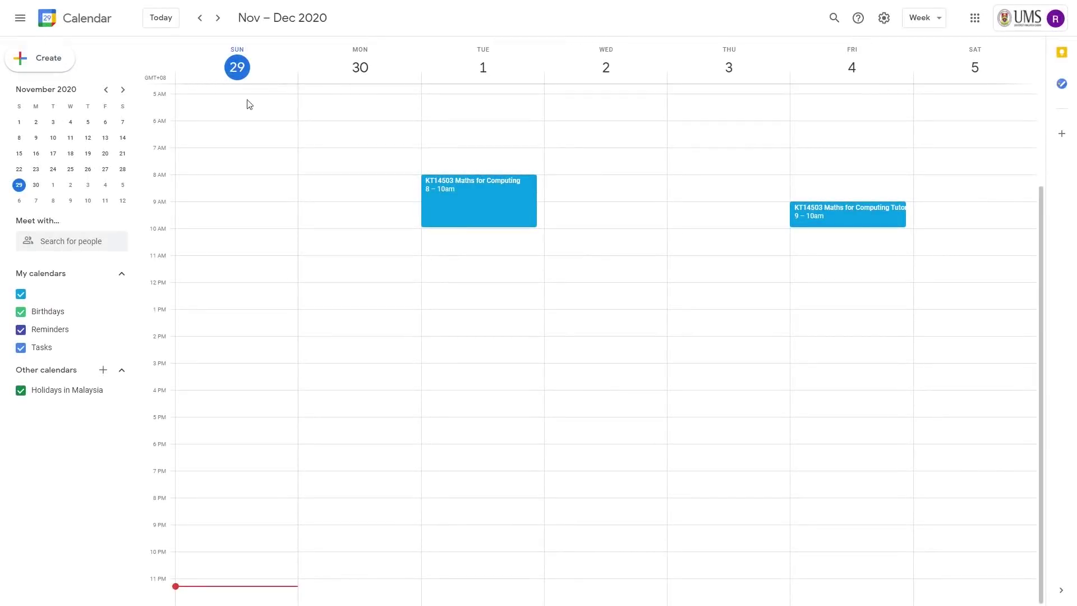
Step: In Google Calendar, create an event titled Example with the Student Email contact as a guest and save it
click(44, 61)
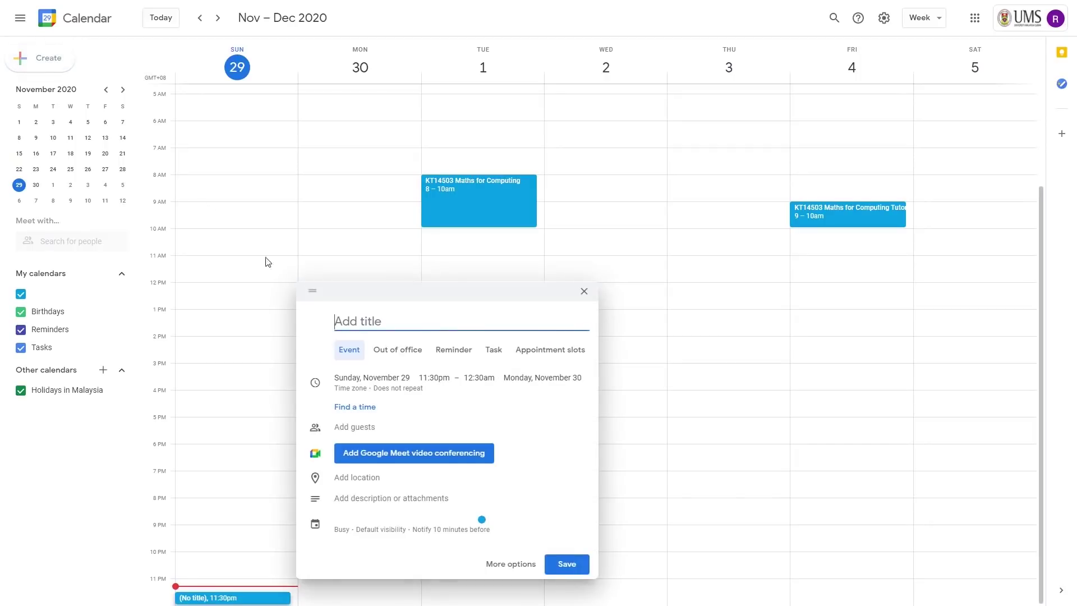
text(Example)
click(346, 431)
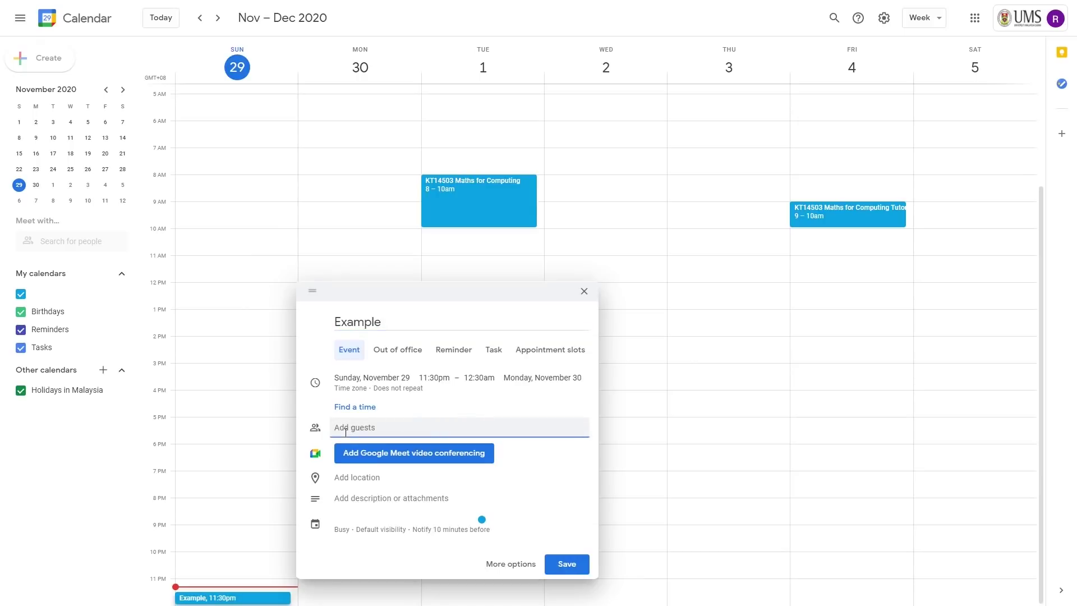
text(e)
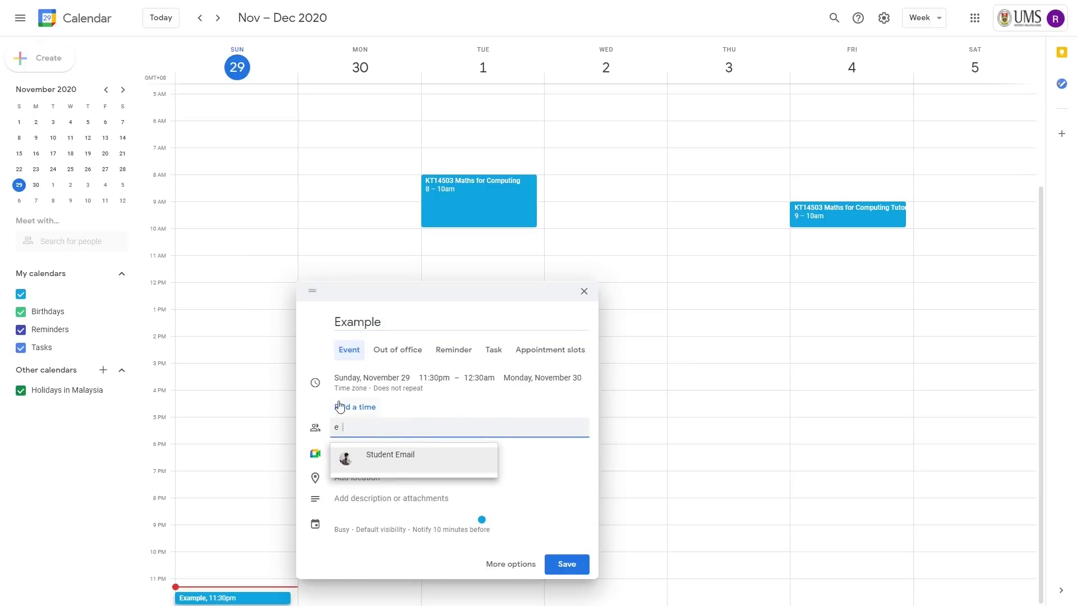
click(375, 454)
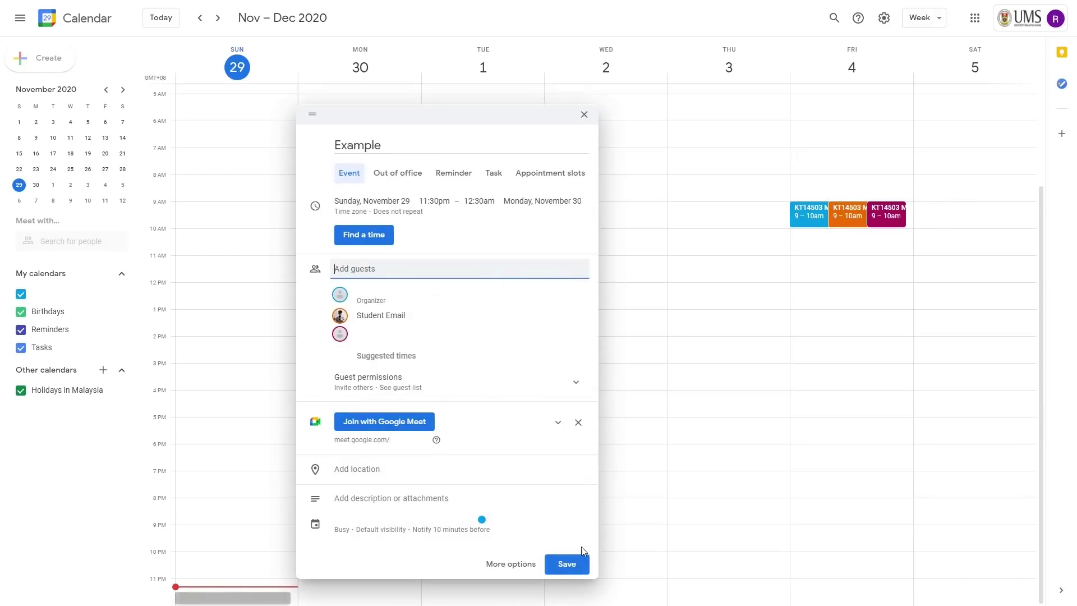
click(572, 561)
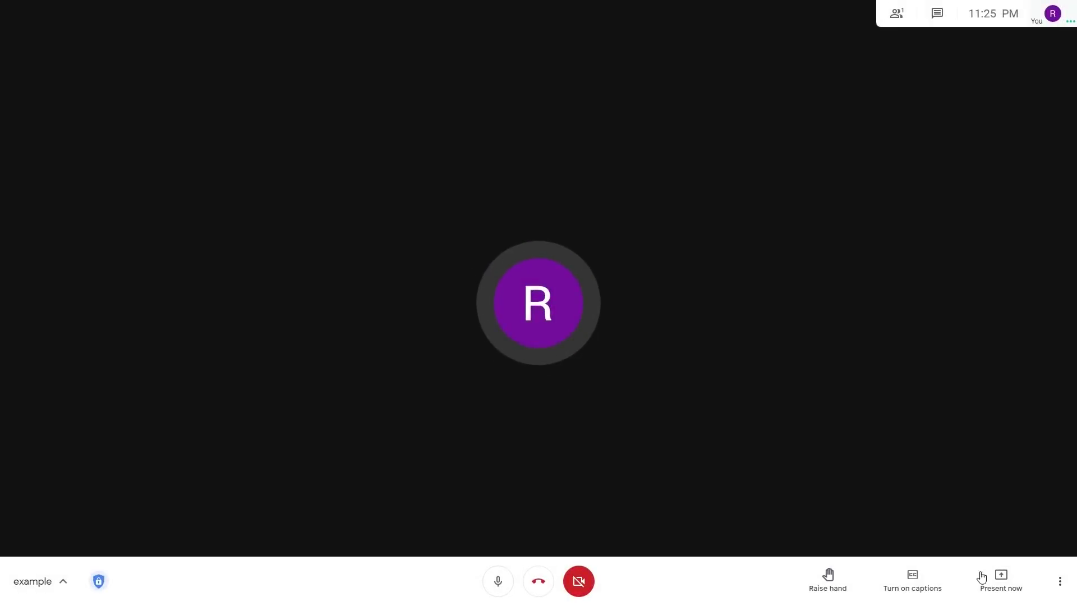
Step: Present the Presentation1 PowerPoint window in the example meeting and switch to that window
click(1003, 578)
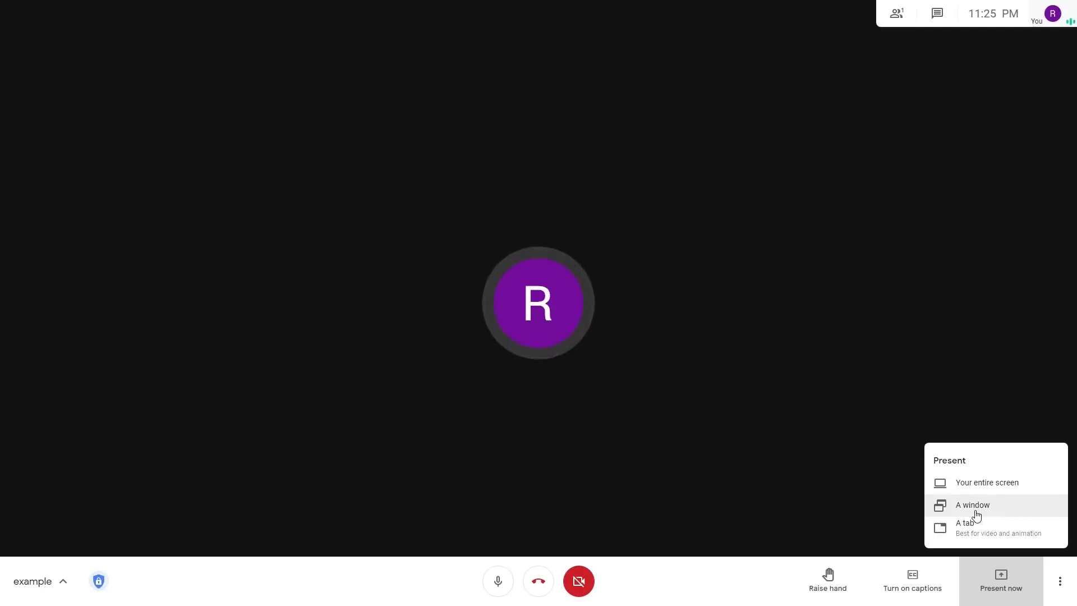
click(976, 506)
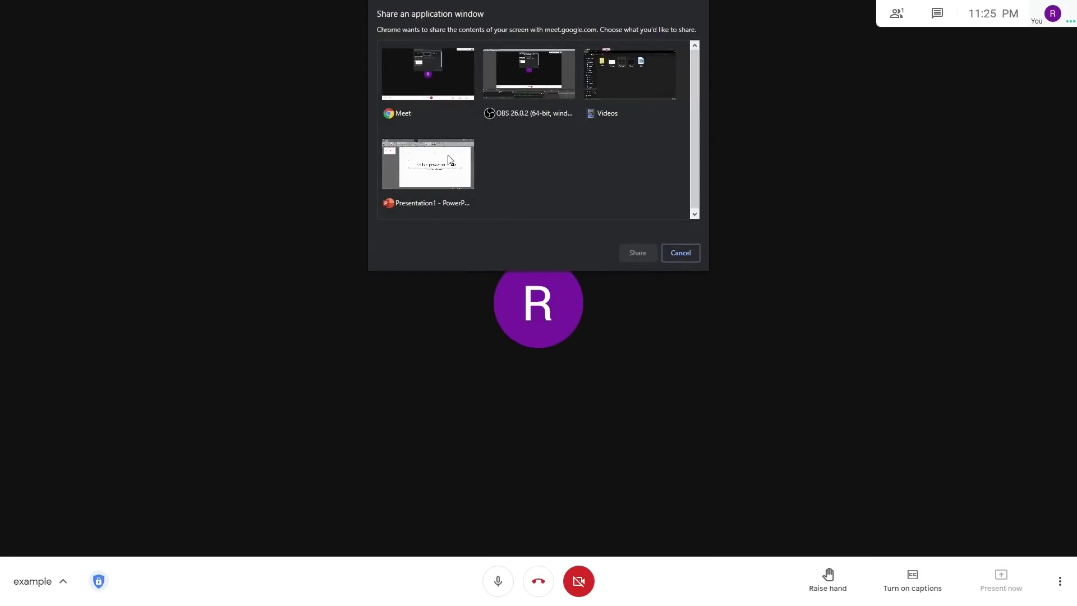
click(449, 157)
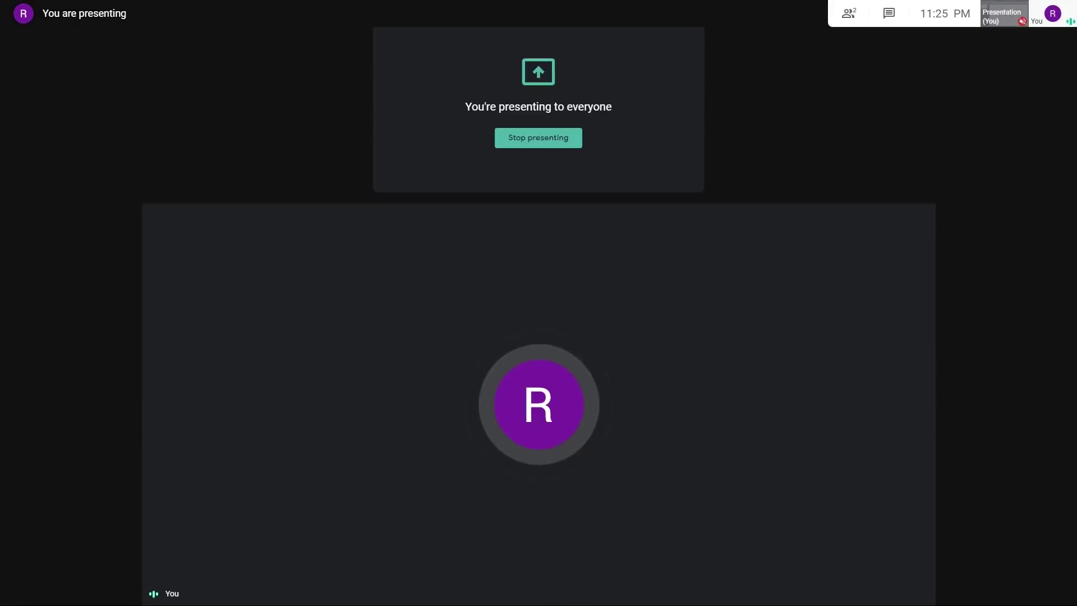
key(alt+Tab)
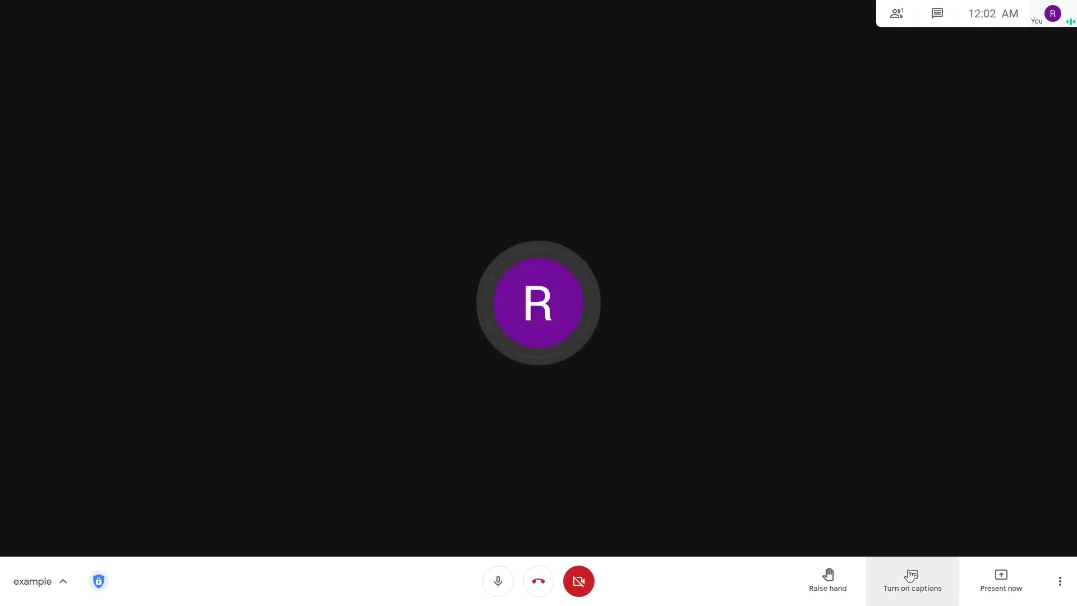
Step: Turn on captions in the example meeting
click(910, 575)
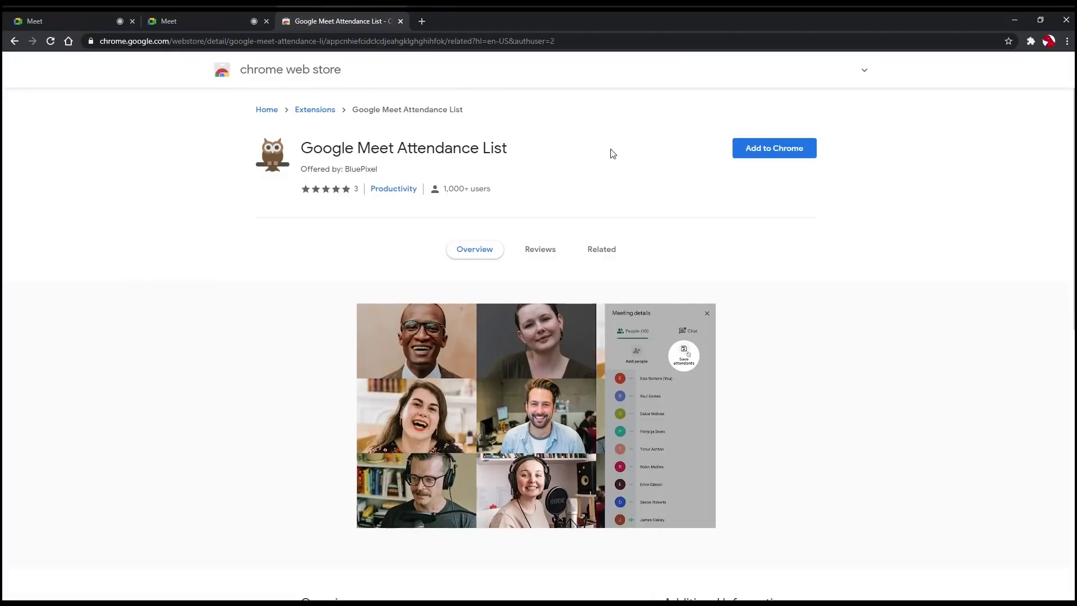
Step: Install the Google Meet Attendance List extension from the Chrome Web Store
drag(296, 149, 536, 156)
click(540, 156)
click(774, 149)
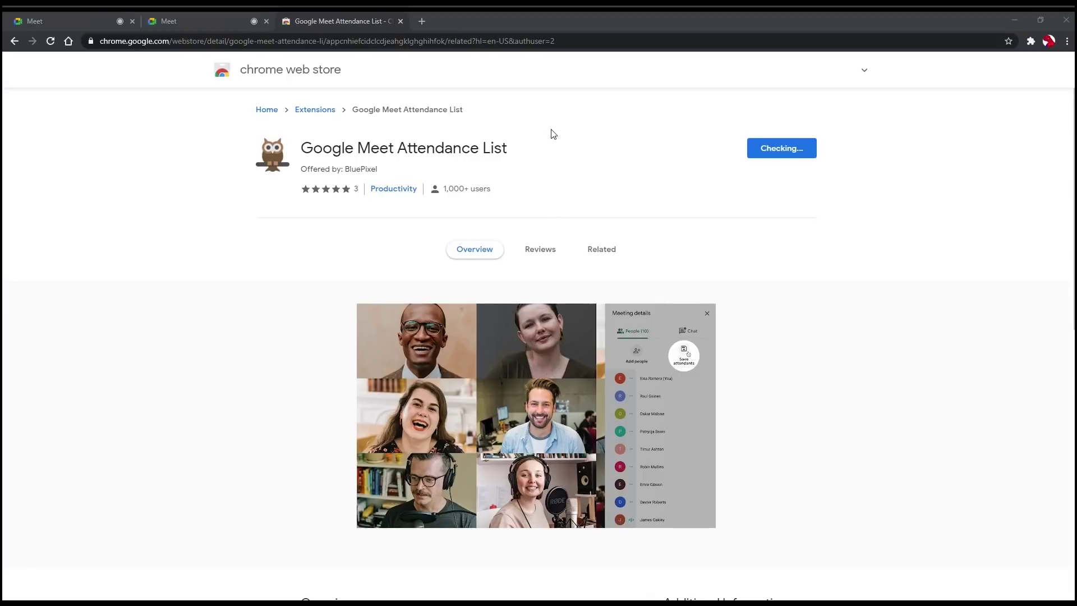
click(554, 135)
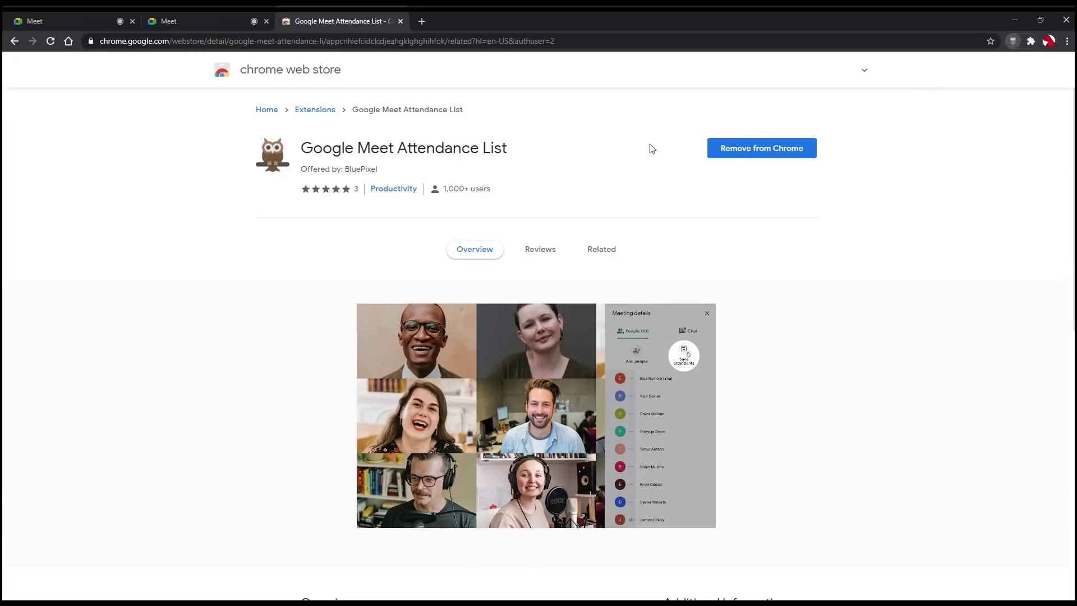
Step: Return to Google Meet, join the example meeting and show its participant list
click(97, 25)
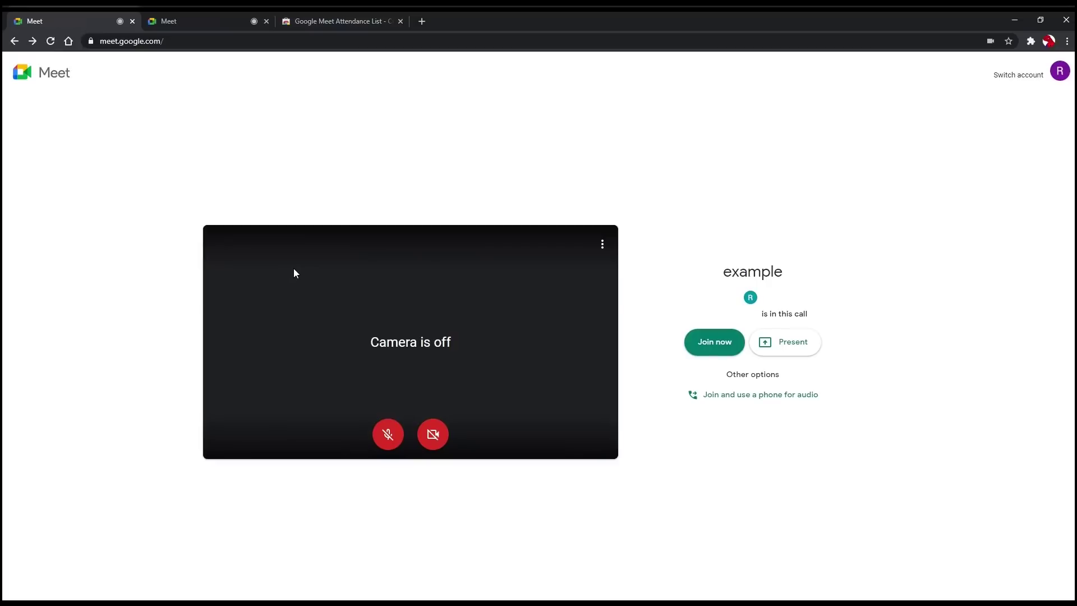
click(702, 348)
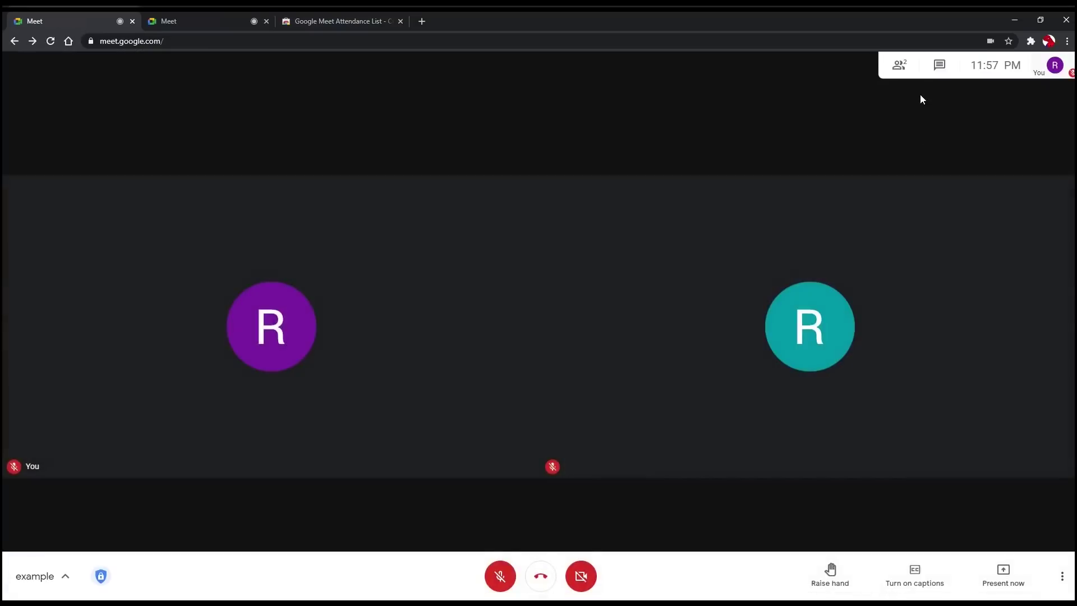
click(901, 64)
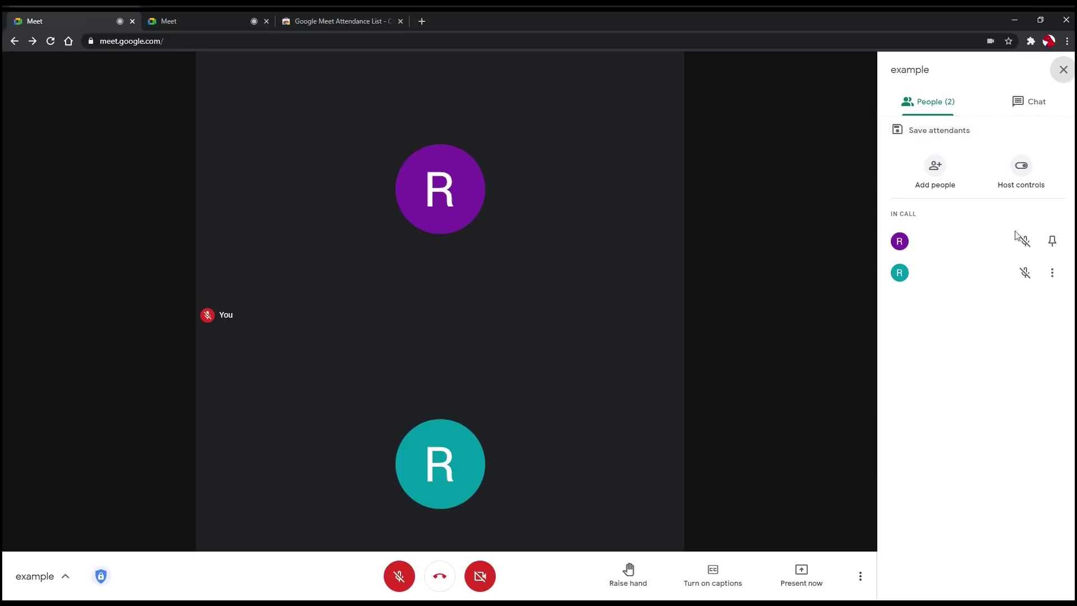
Step: Save the meeting's attendants list and open the downloaded file
click(923, 132)
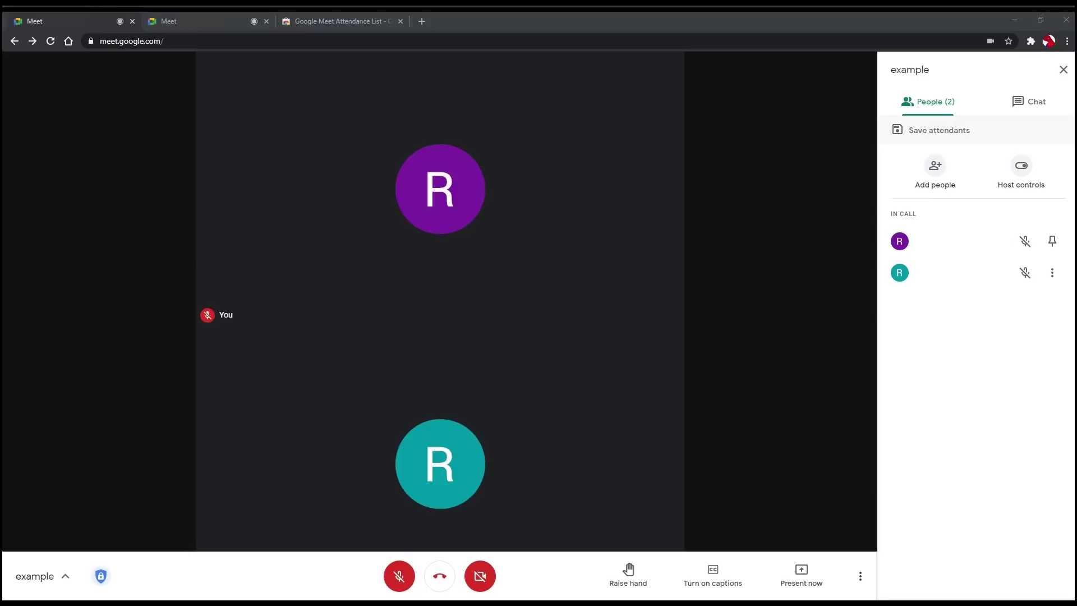
key(Return)
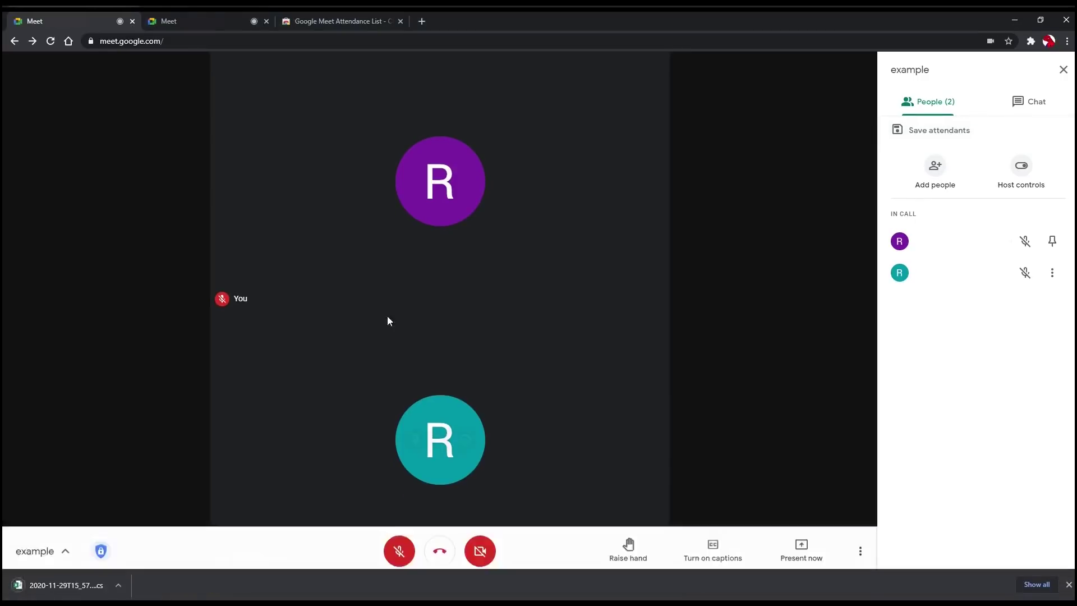
click(73, 585)
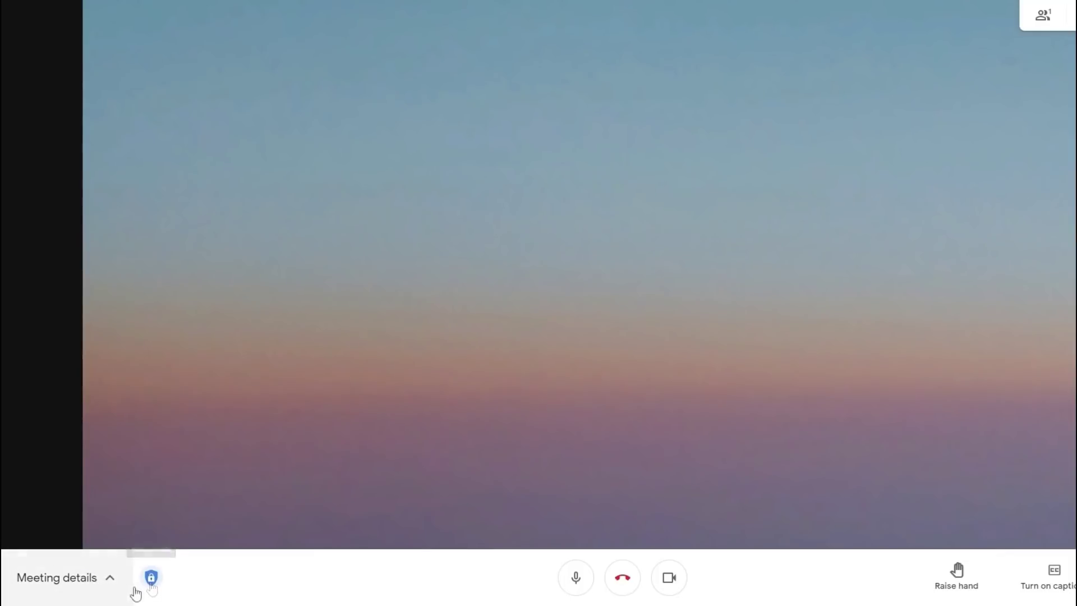
Step: Open the host controls of the meeting
click(151, 581)
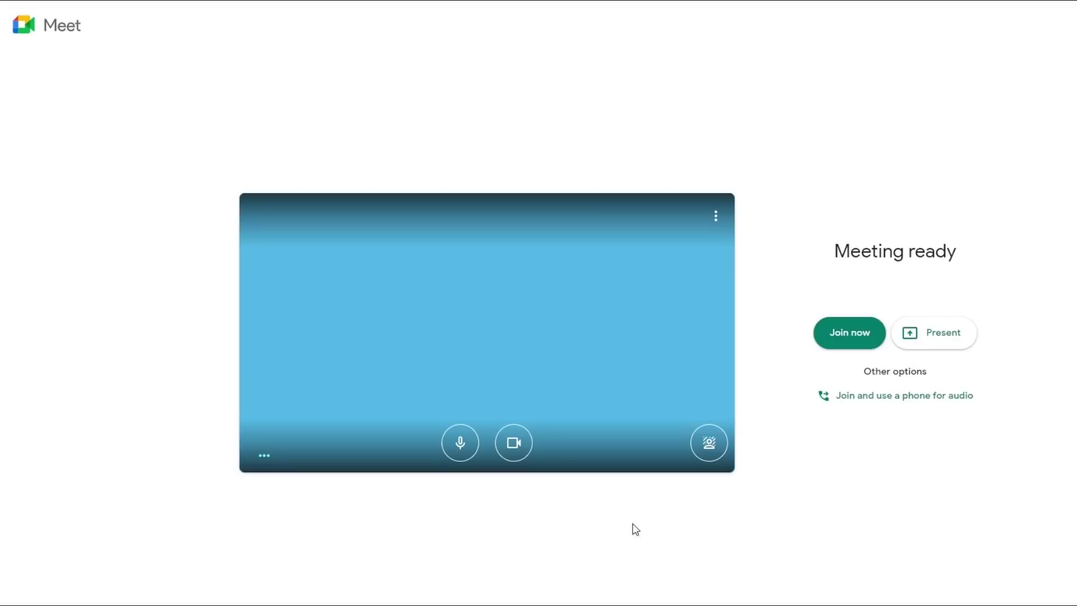
Step: Try the slight blur effect before joining the meeting, and set the dusk sky gradient image as the camera background
click(707, 446)
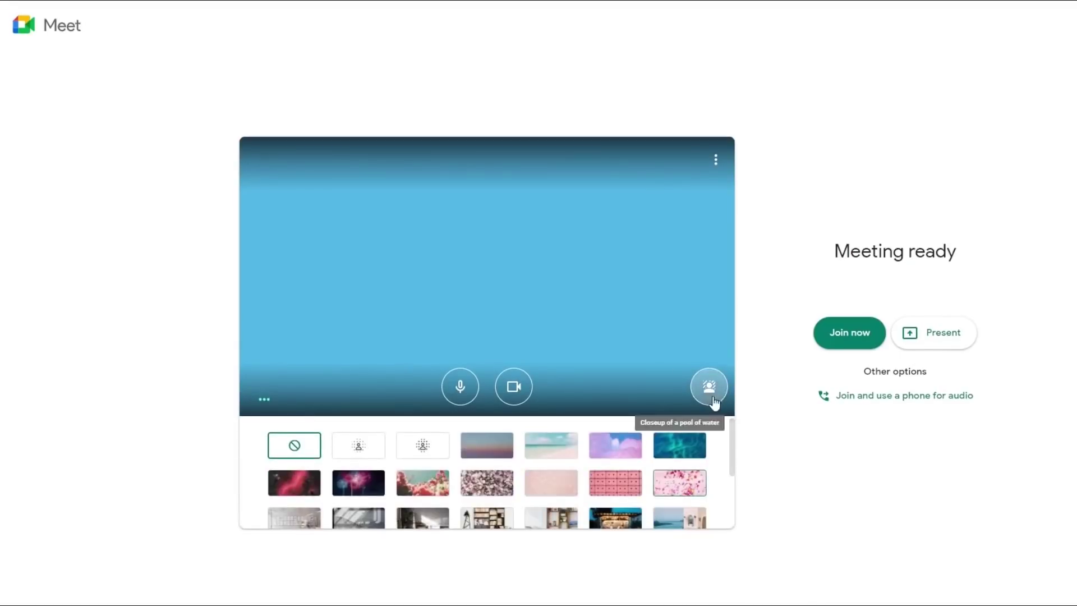
click(375, 448)
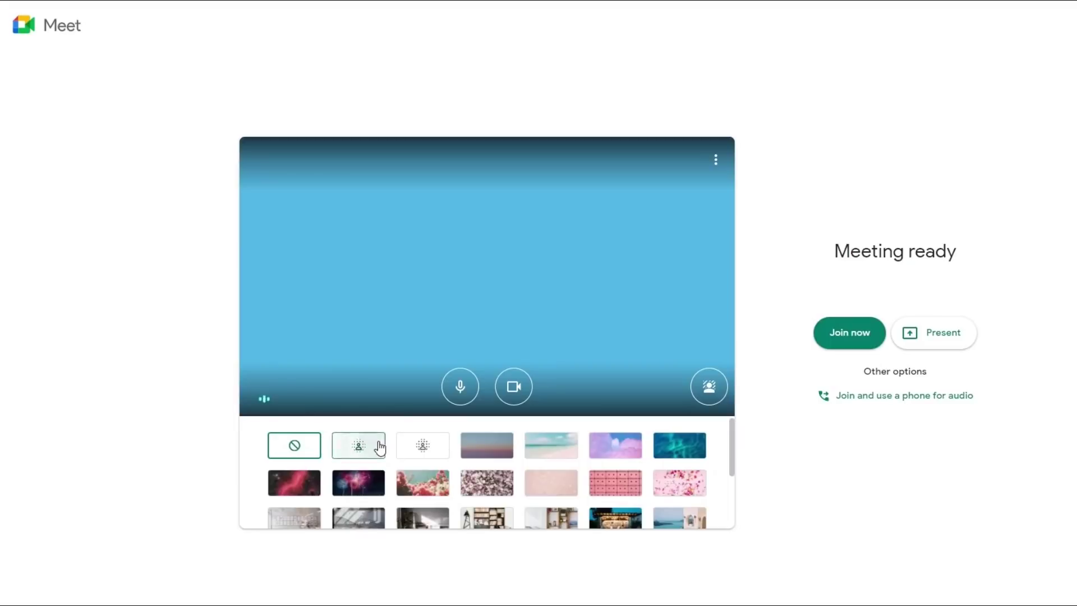
click(492, 461)
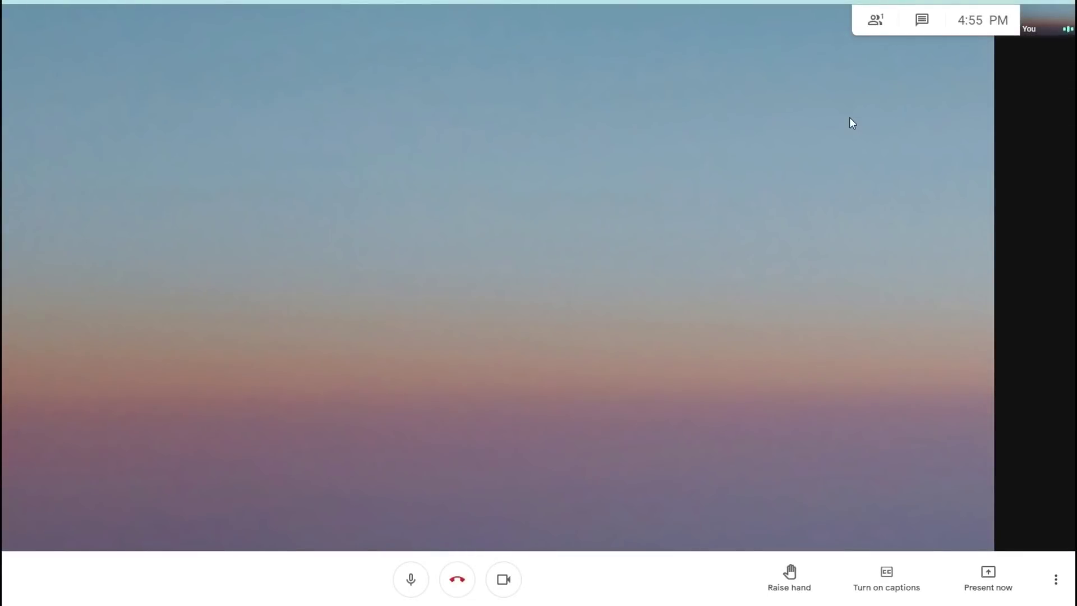
Step: Bring up the keyboard shortcuts help in the meeting
key(ctrl+slash)
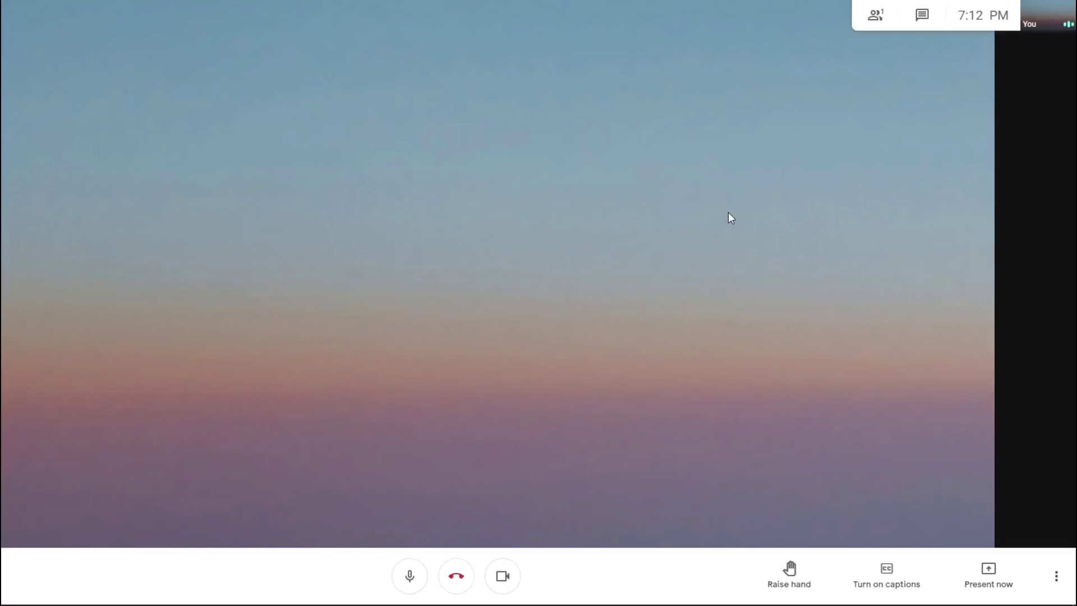
Step: Go through the meeting's Auto, Tiled and Spotlight layouts, and choose the Sidebar layout
click(1061, 571)
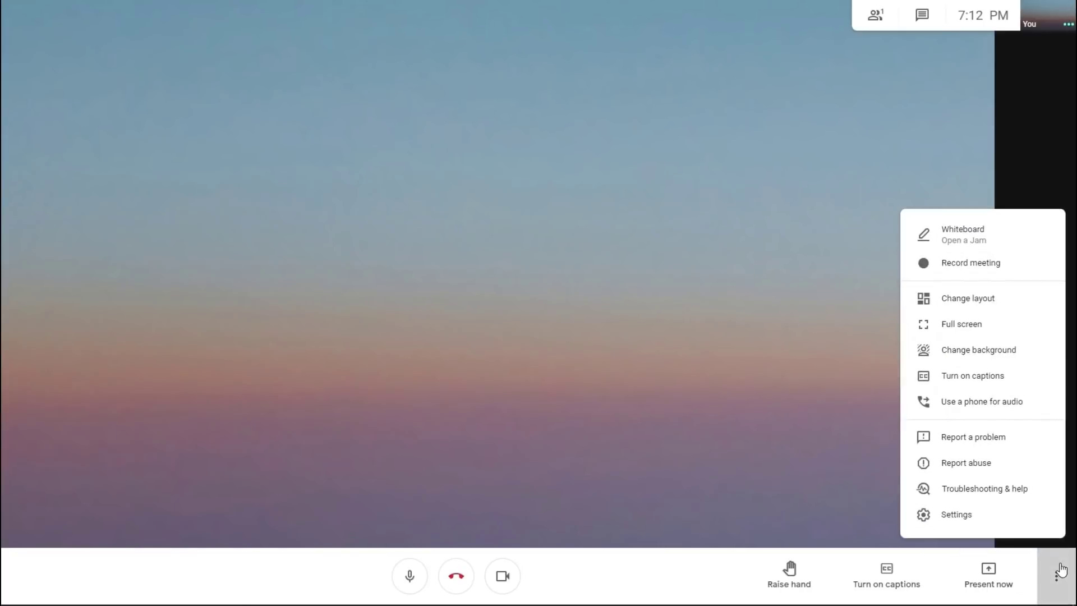
click(967, 303)
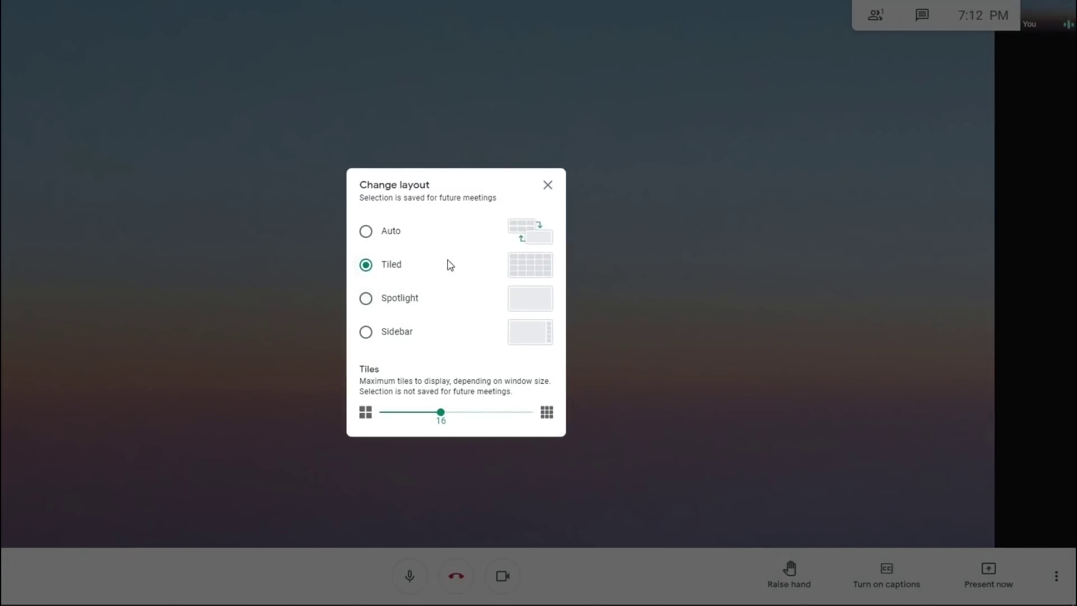
click(368, 232)
click(367, 266)
click(368, 300)
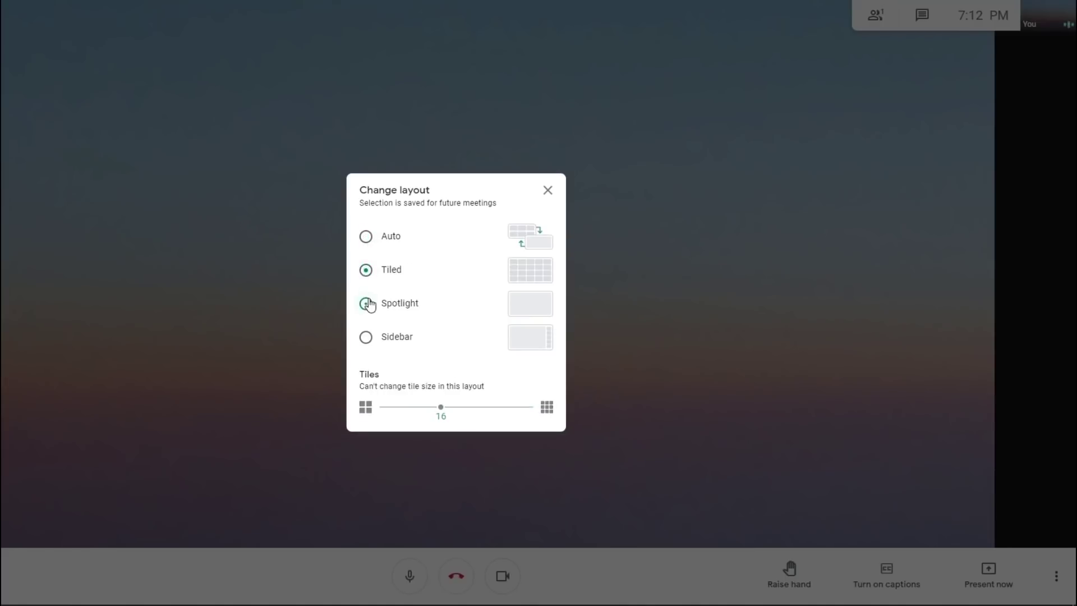
click(368, 339)
click(371, 236)
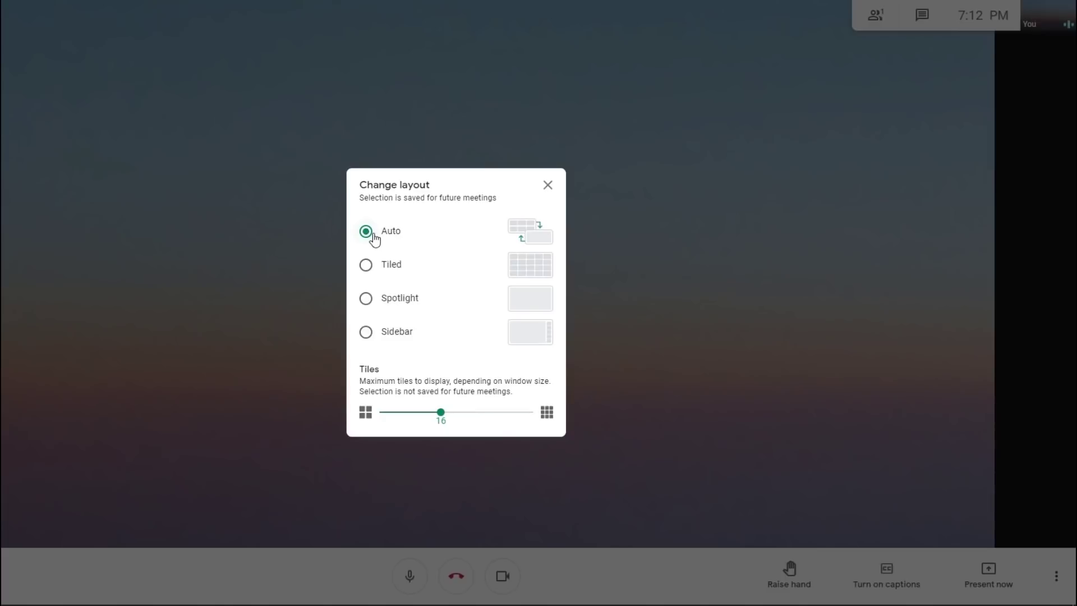
click(368, 266)
click(367, 298)
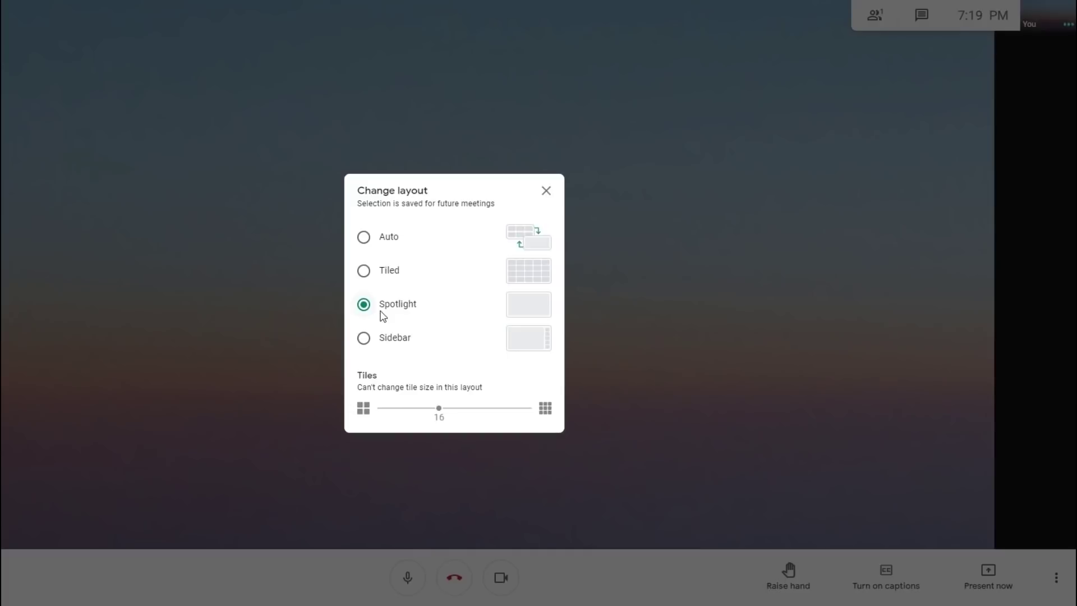
click(381, 349)
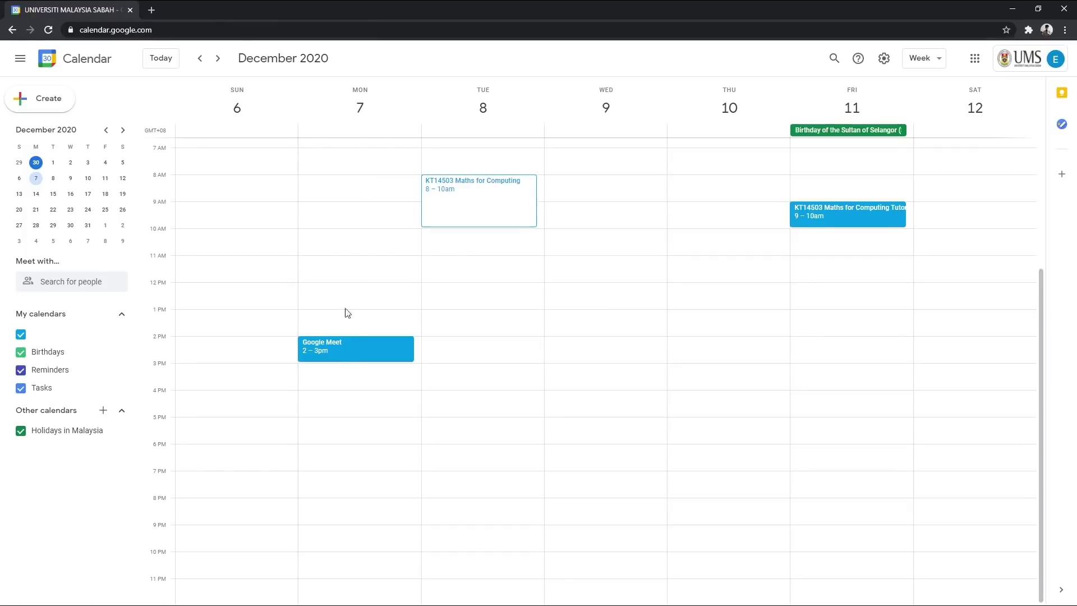
Step: Edit the Google Meet event on Monday, December 7, upload sample.txt from the device as its attachment, and save the event
click(337, 353)
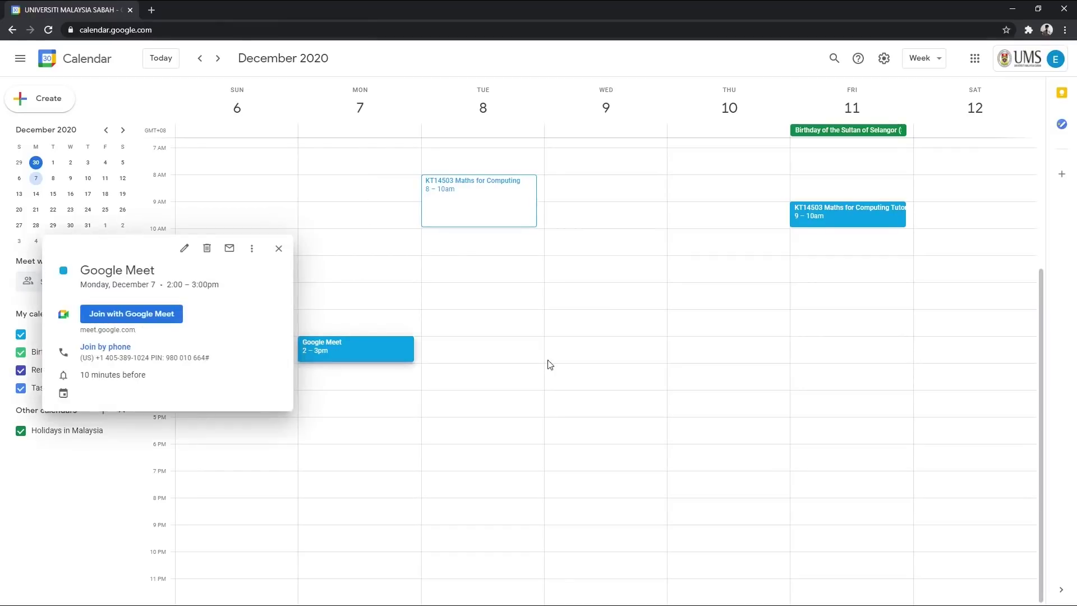
click(185, 249)
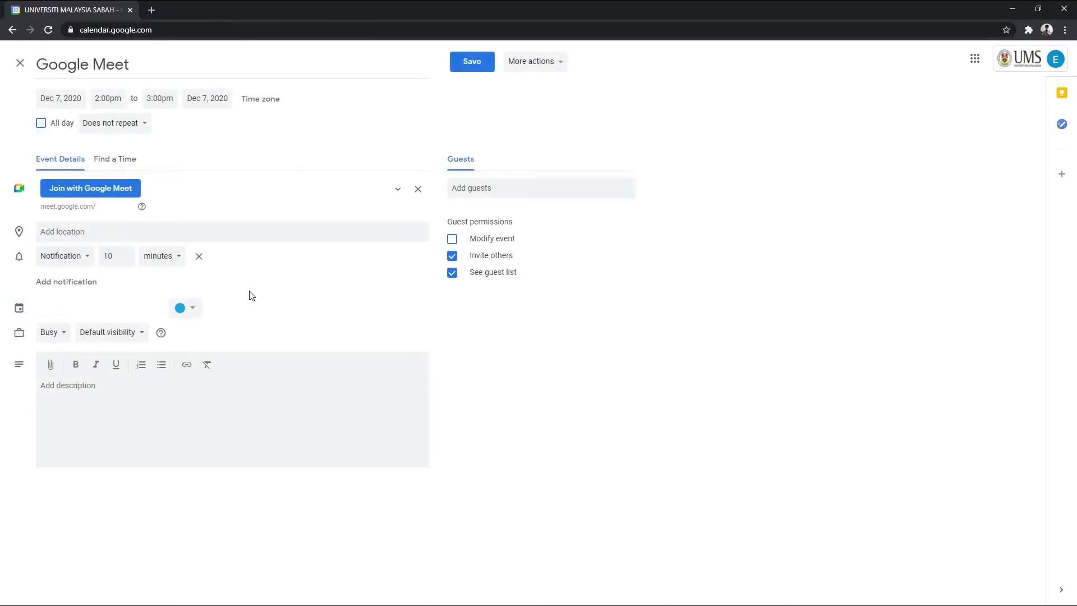
click(50, 366)
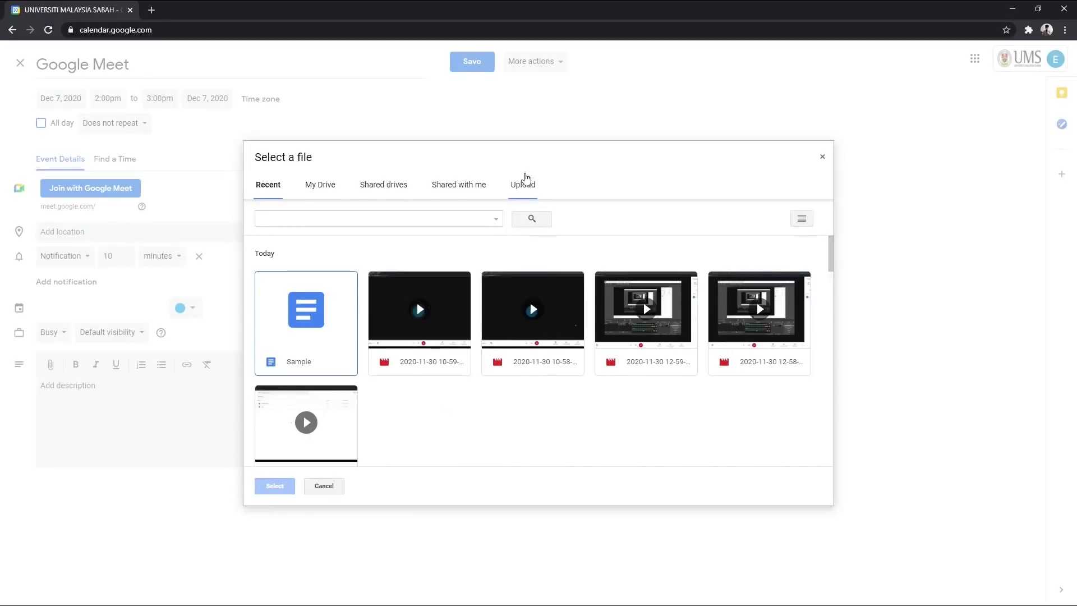
click(522, 185)
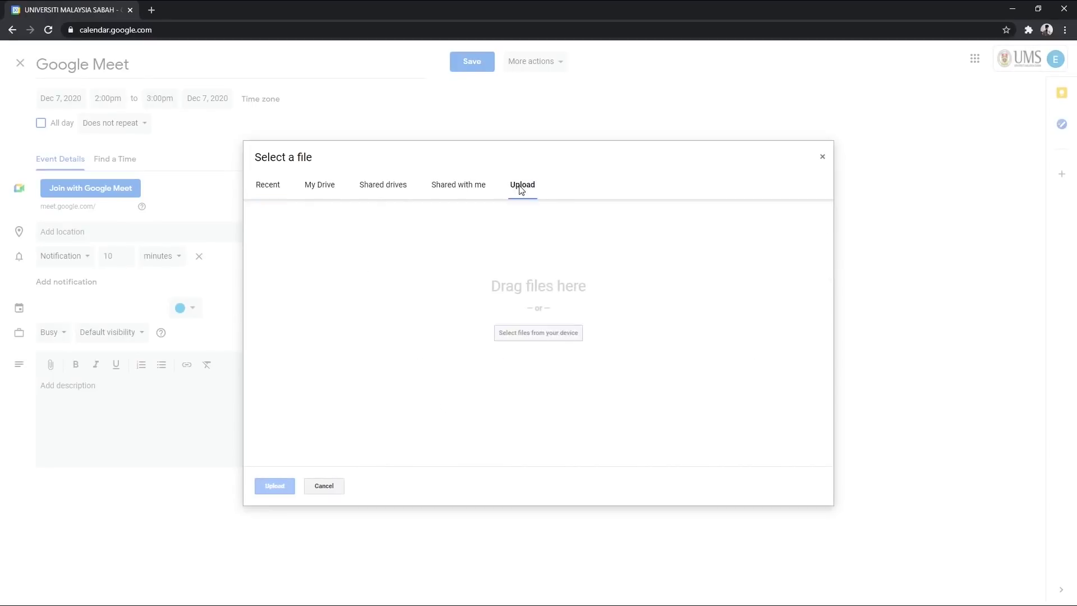
click(539, 334)
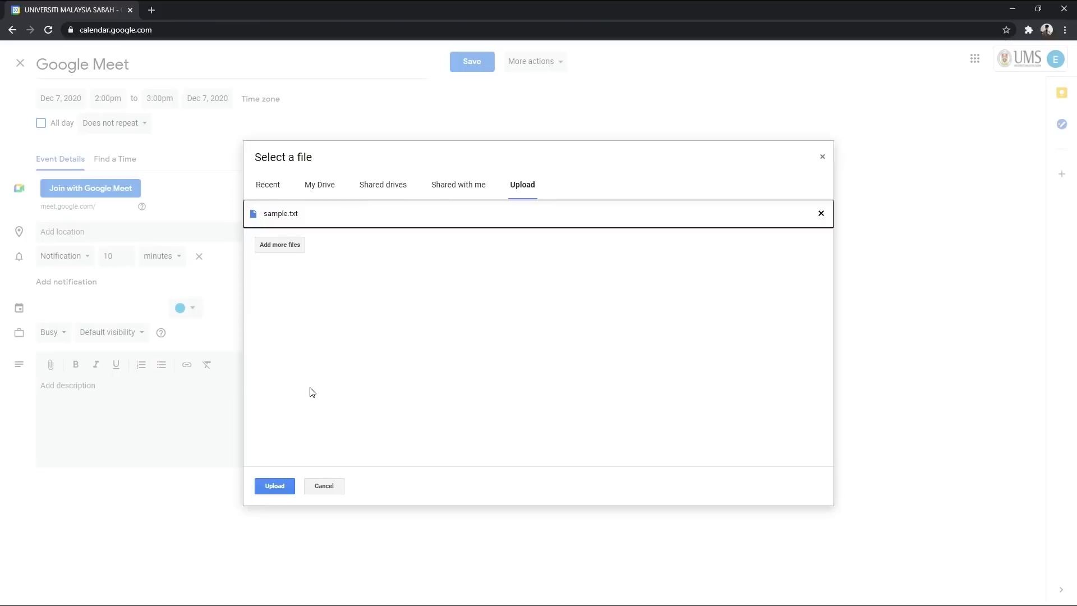
click(275, 487)
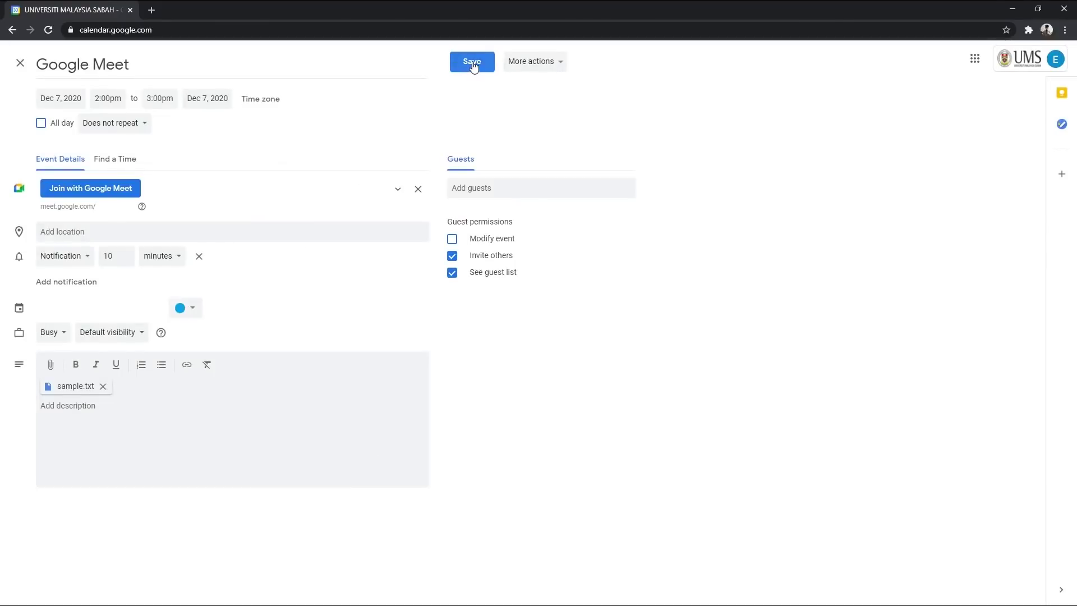
click(473, 66)
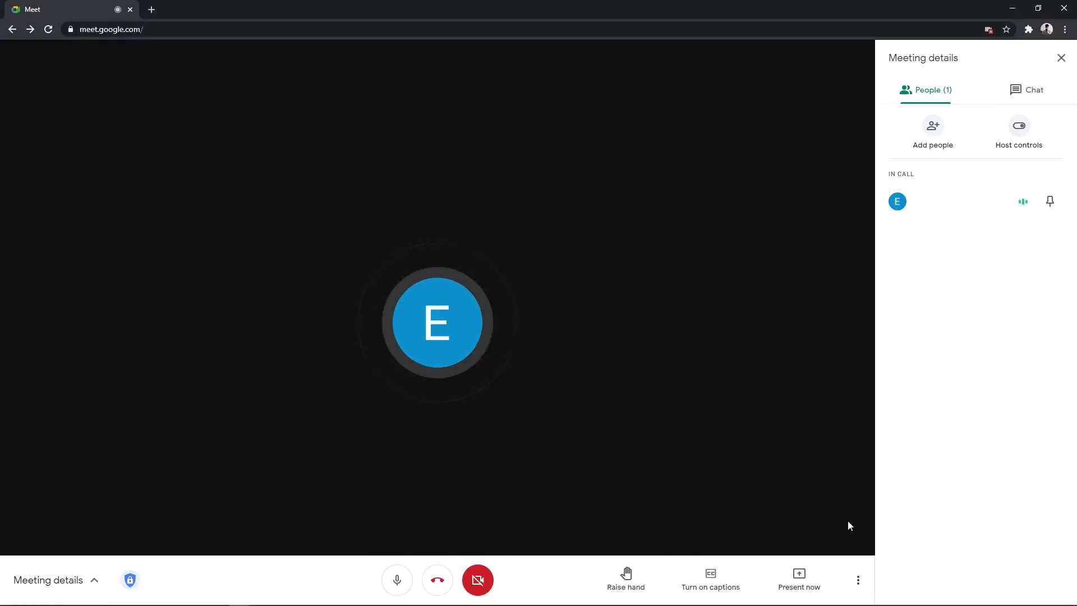
Step: Start a new whiteboard from the meeting and move its Jamboard window over the middle of the call view
click(867, 579)
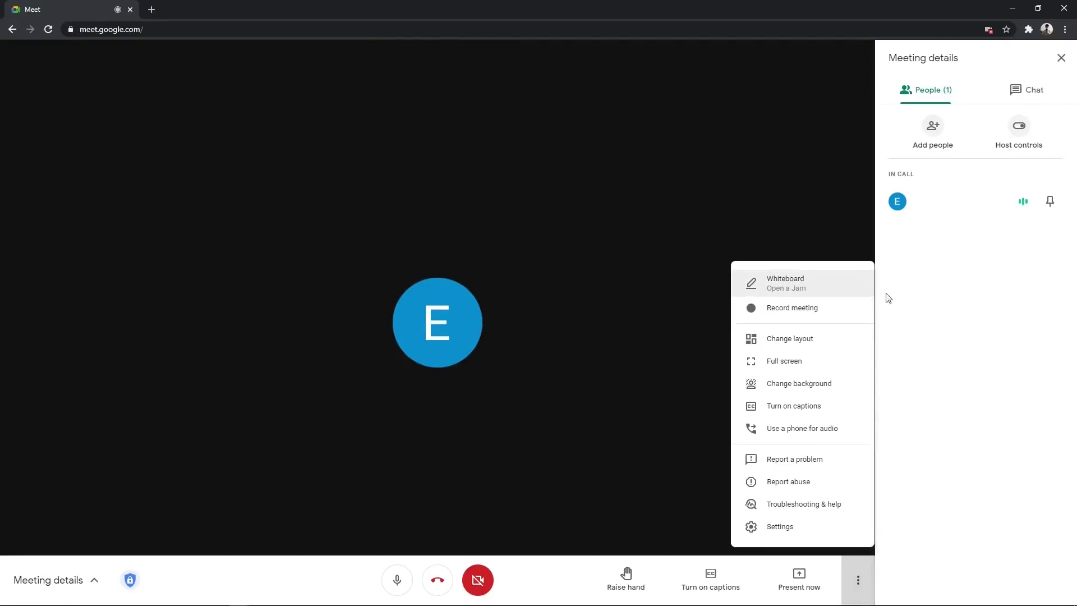
click(786, 284)
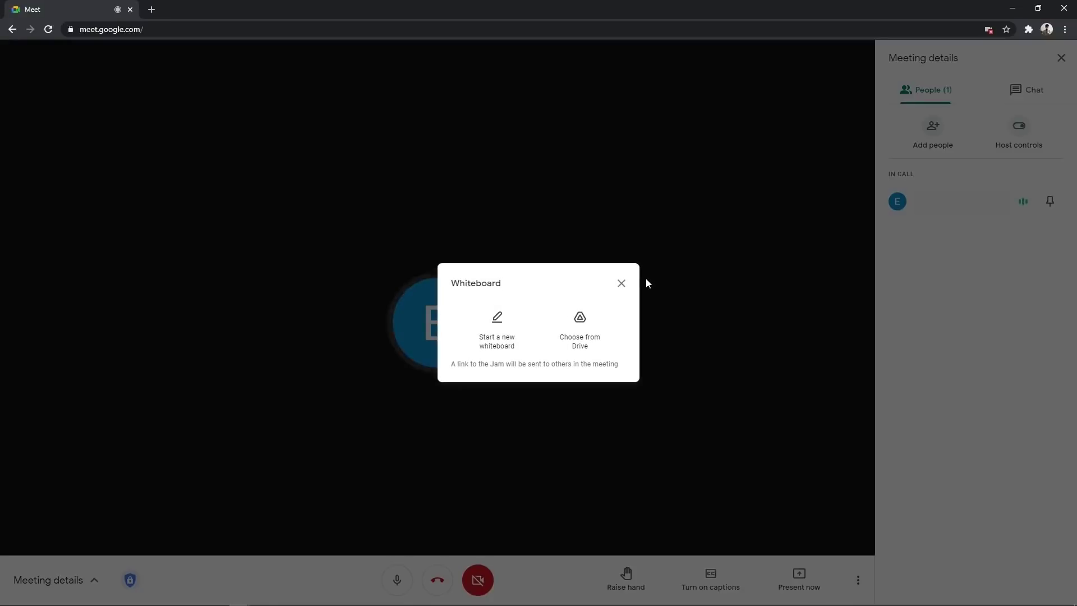
click(502, 320)
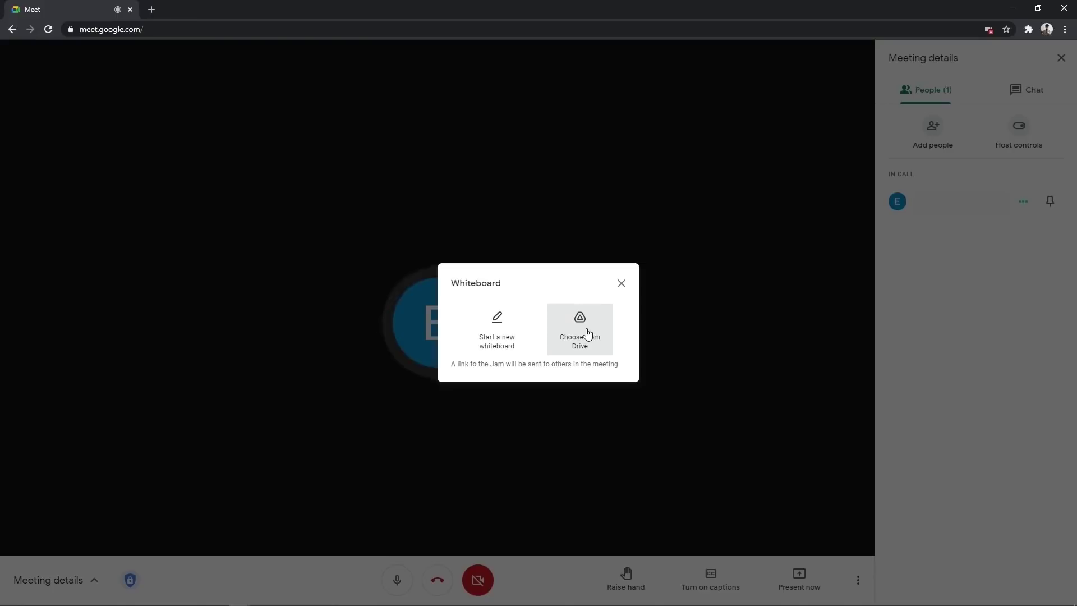
click(484, 319)
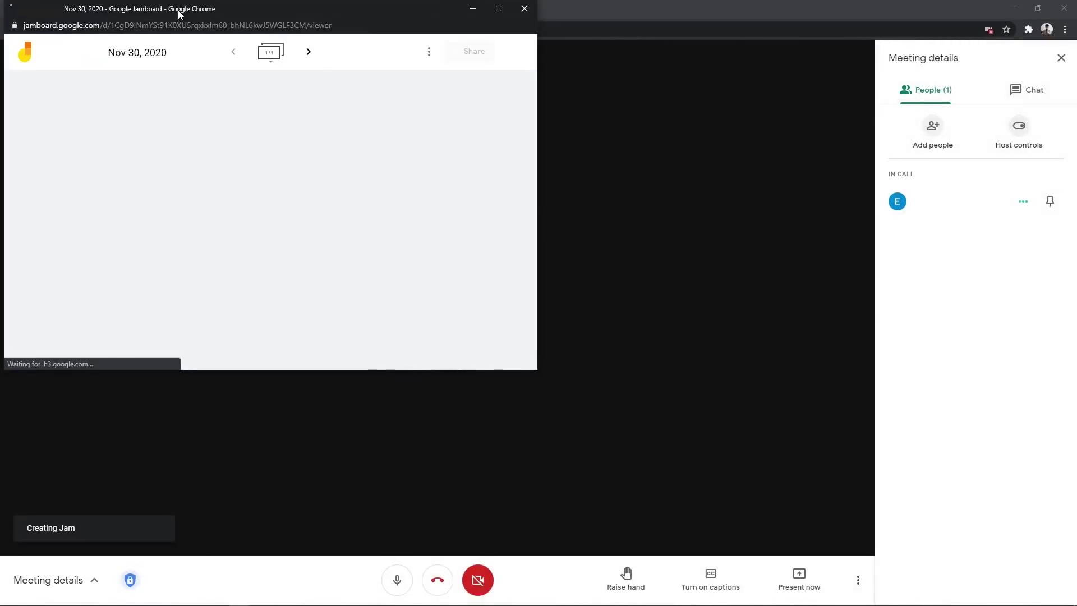
drag(177, 13, 385, 116)
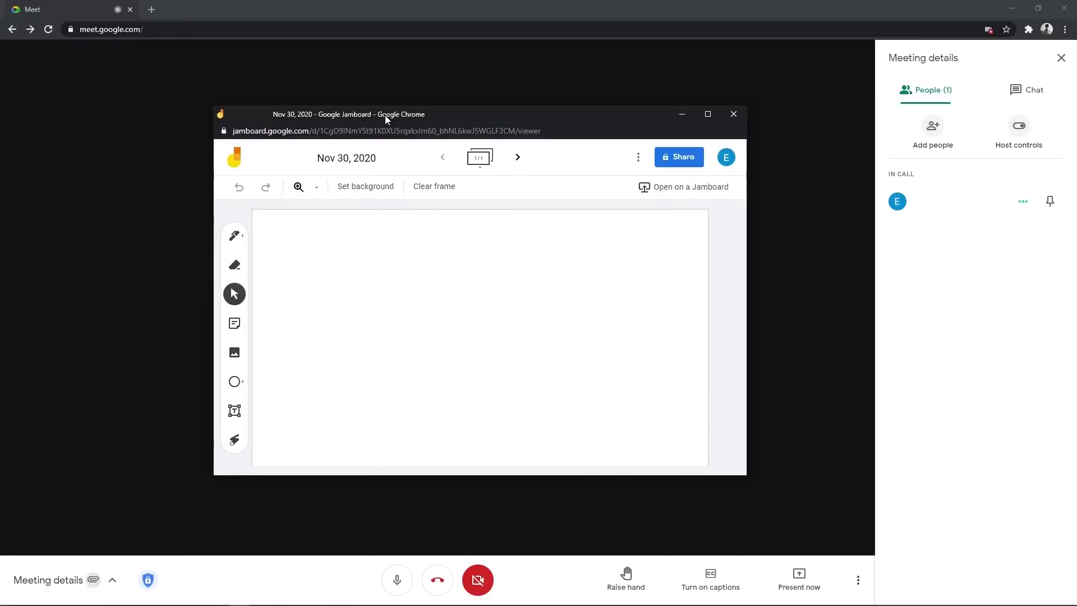
drag(421, 116, 330, 102)
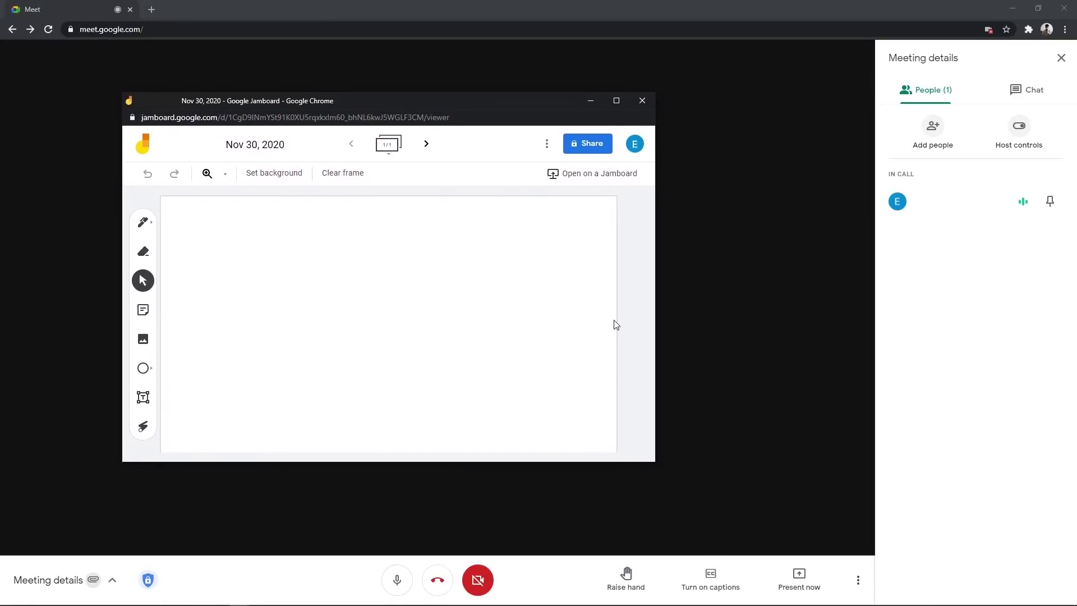
Step: Present the Jamboard window to the meeting as a shared application window
click(794, 578)
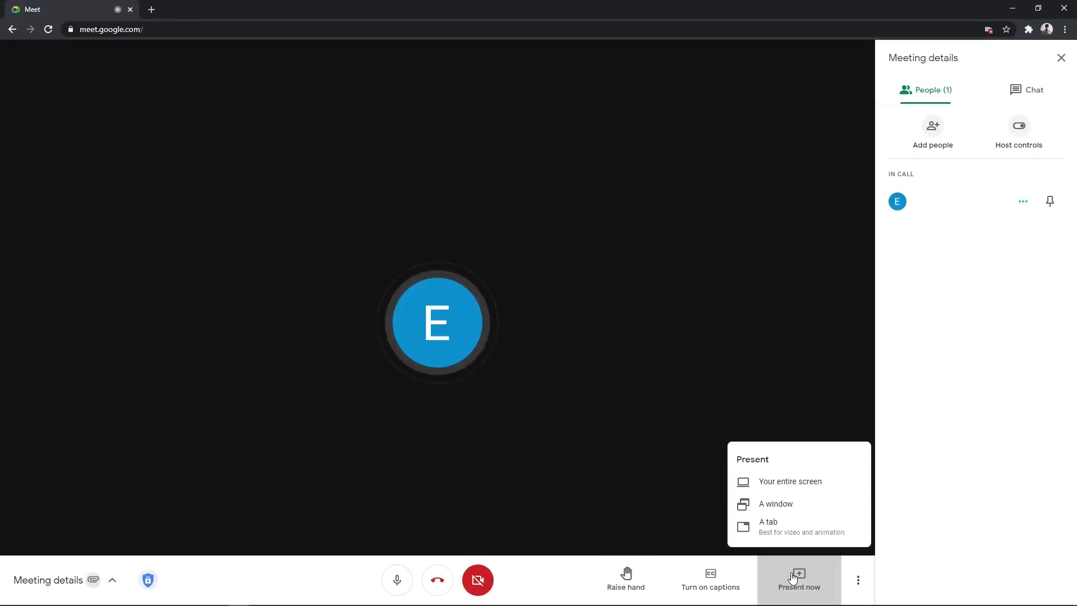
click(771, 505)
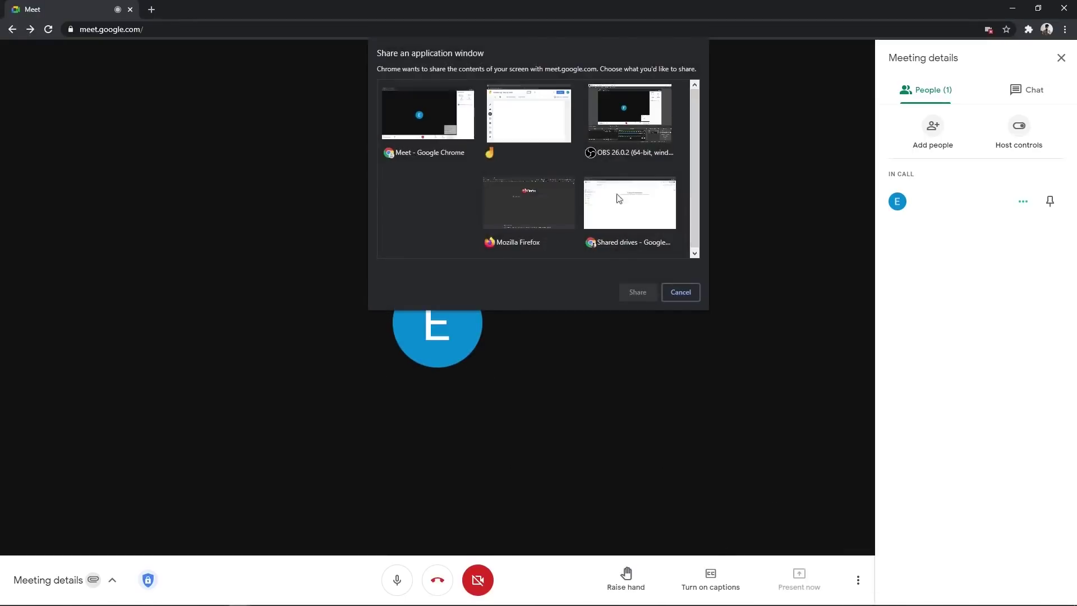
click(525, 134)
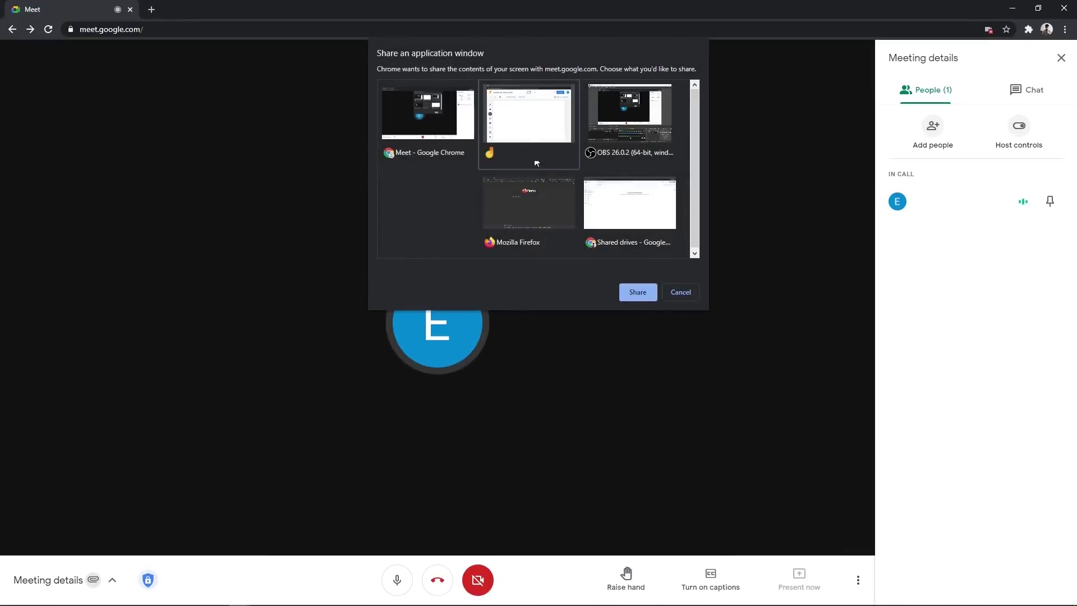
click(631, 295)
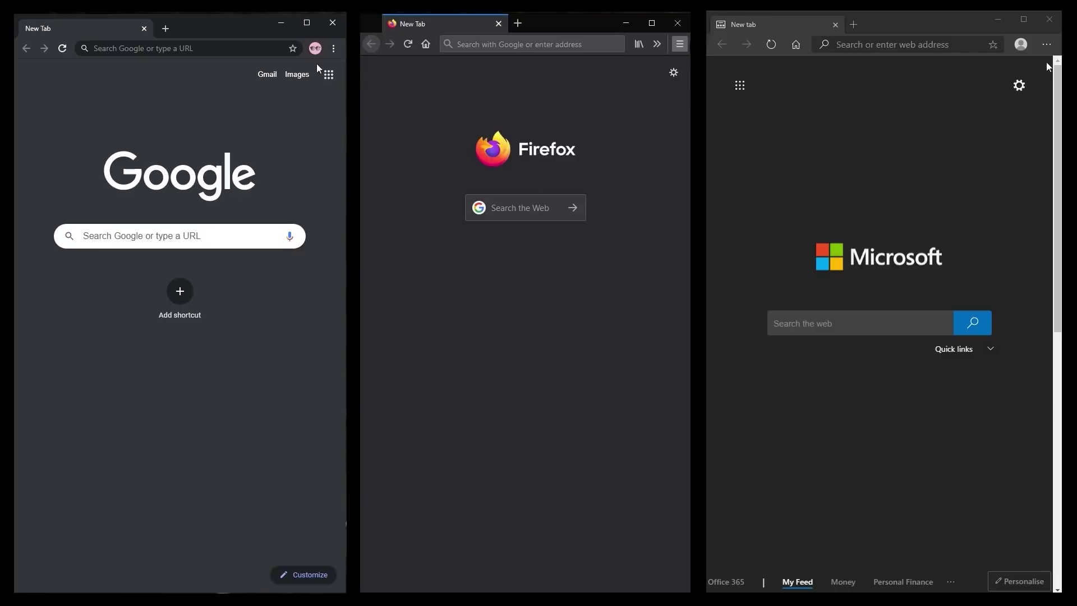
Step: Open the browser settings in Chrome, Firefox and Edge
click(333, 48)
click(680, 44)
click(1047, 45)
click(236, 239)
click(618, 238)
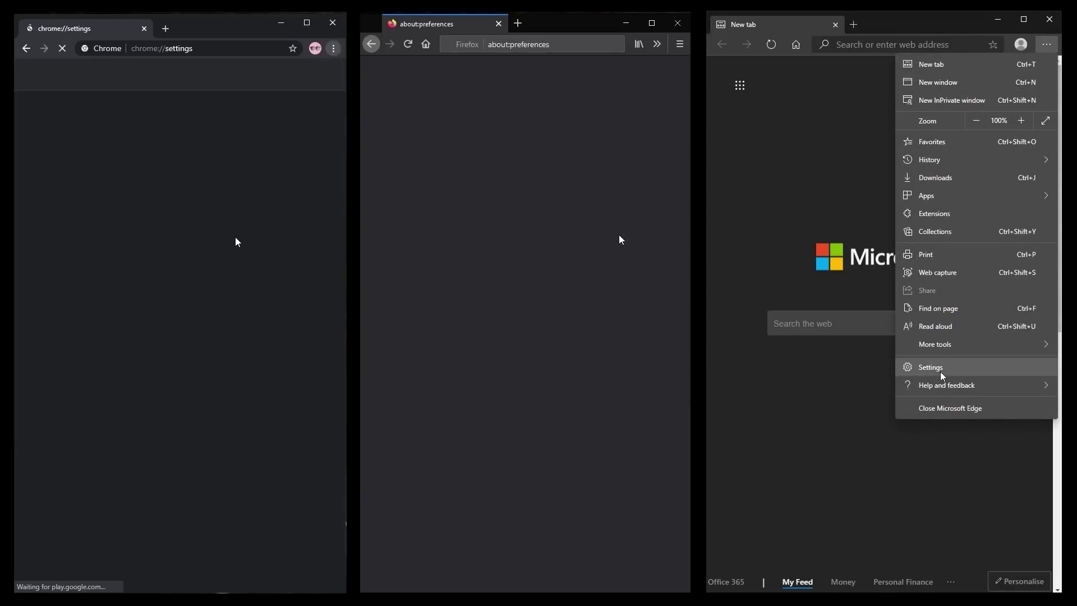
click(954, 367)
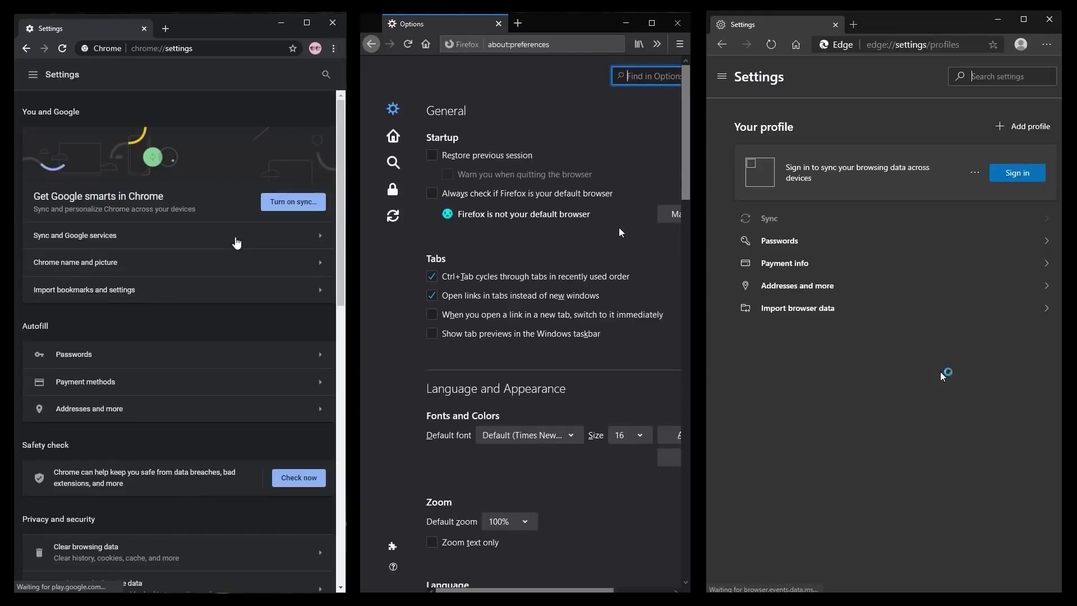
Step: Search the settings of Chrome, Firefox and Edge for "hardware acceleration" and turn on its use when available in each browser
click(326, 74)
key(ctrl+v)
click(1001, 76)
key(ctrl+v)
text(hardware acceleration)
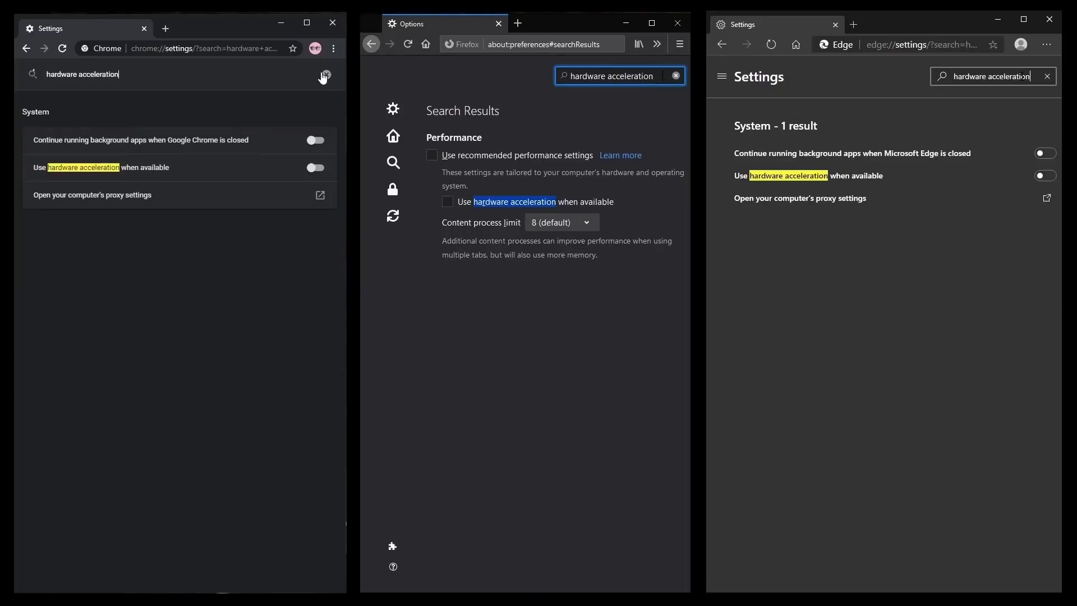
click(315, 168)
click(524, 202)
click(1046, 177)
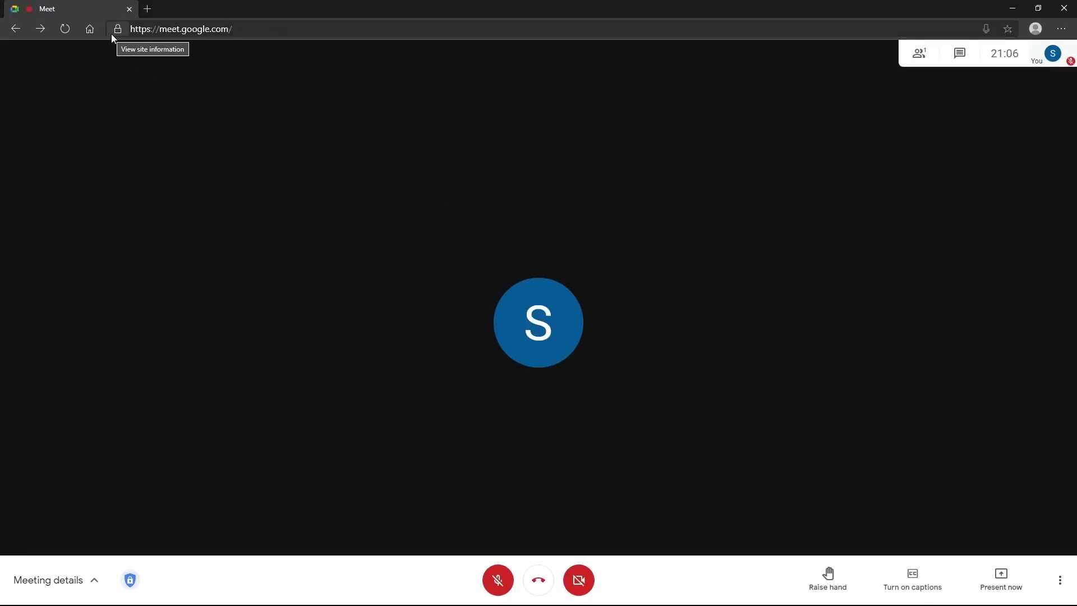
Step: Open the camera permission choices for meet.google.com in Edge's site information
click(112, 35)
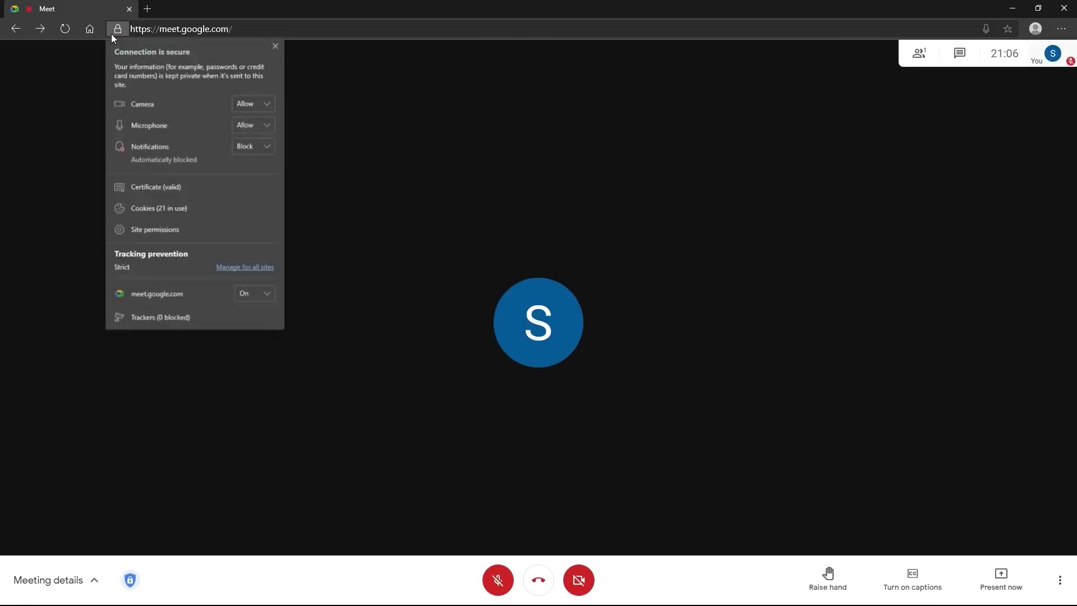
click(267, 105)
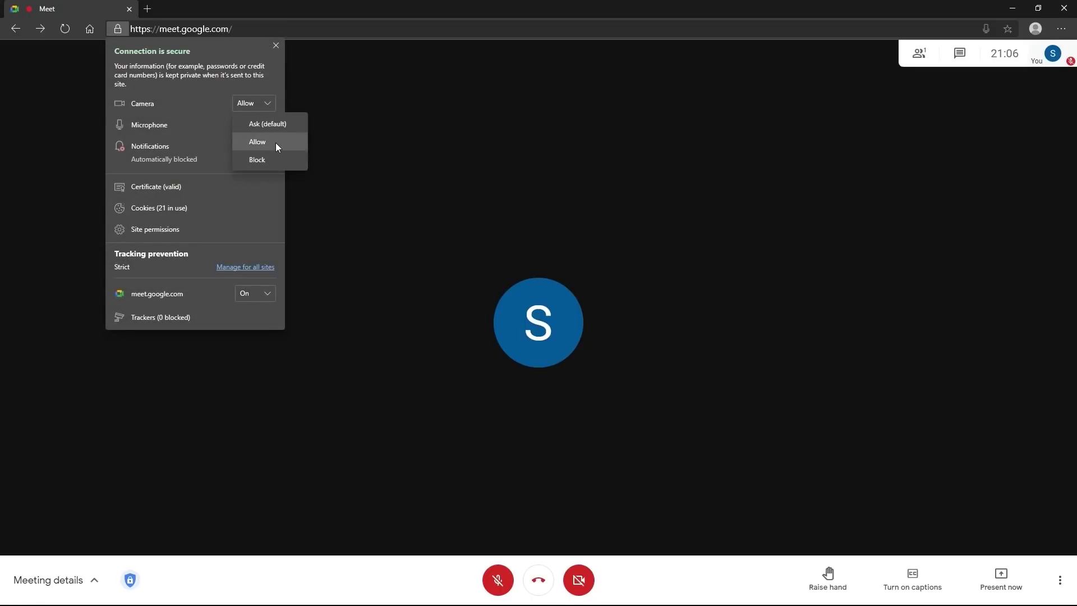